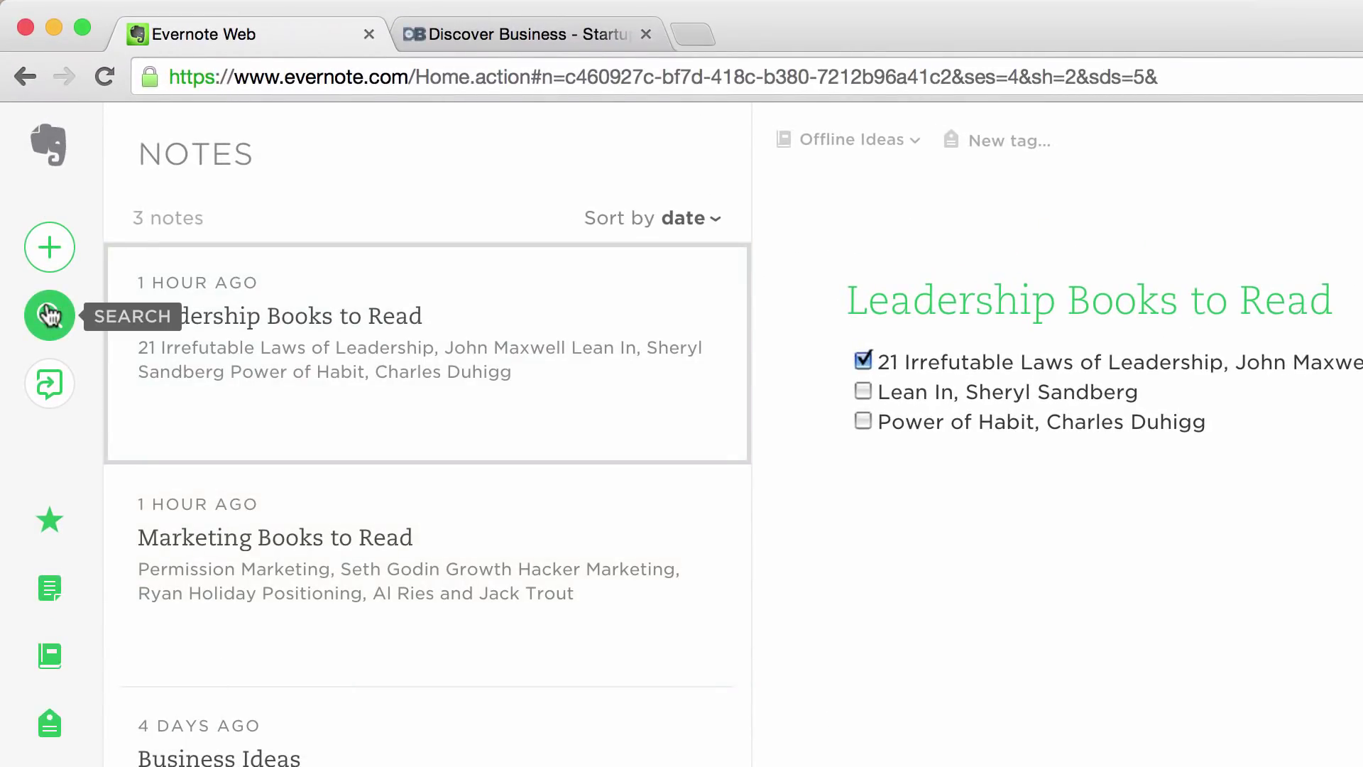
# Step: Search note titles for books with the query intitle:books
pyautogui.click(48, 315)
pyautogui.write('in')
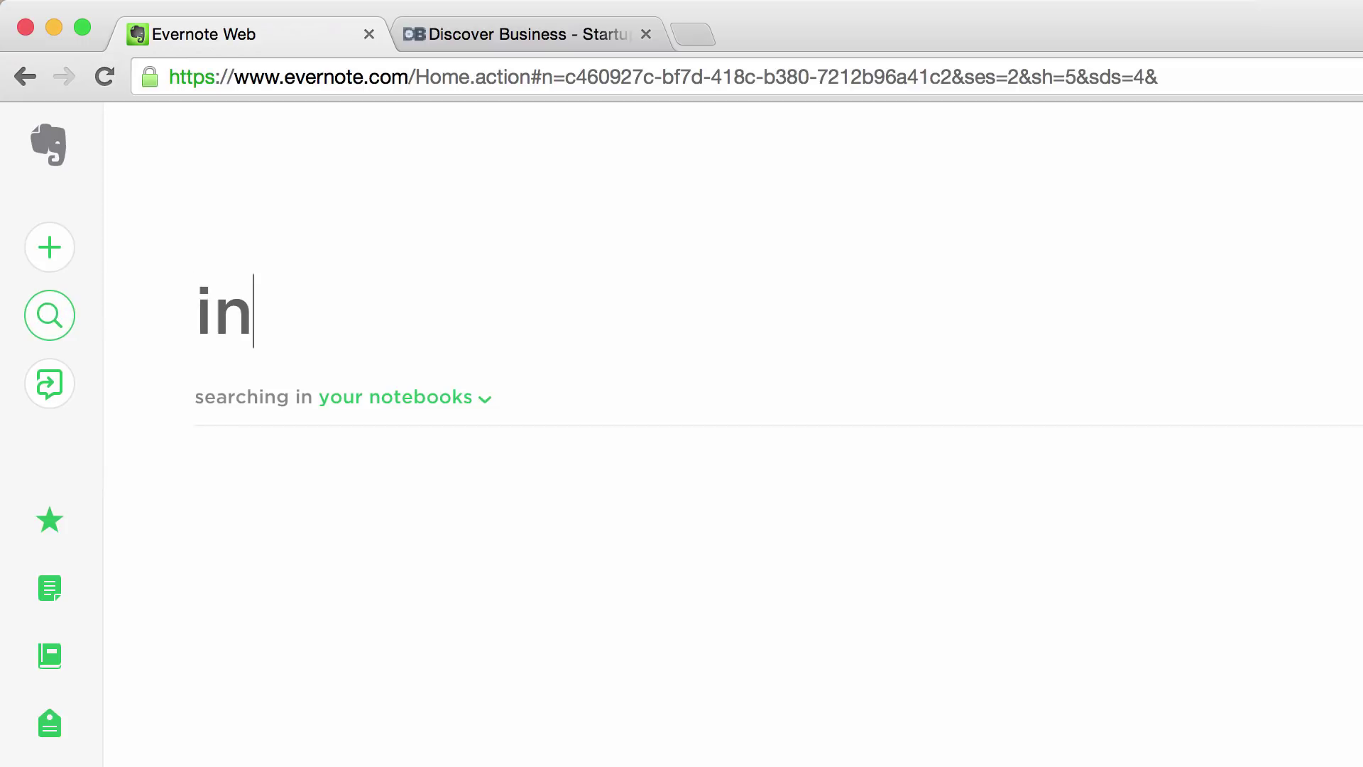
pyautogui.write('title:books')
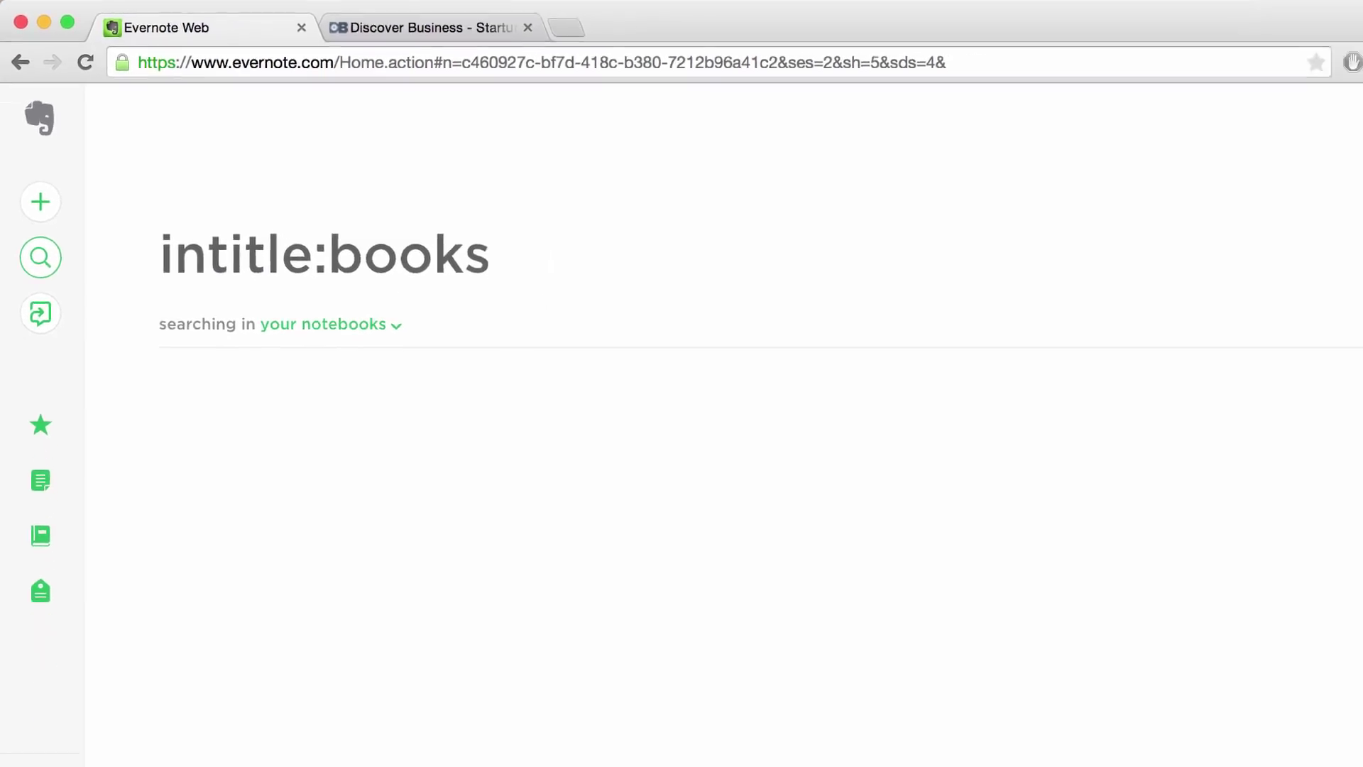
pyautogui.press('Return')
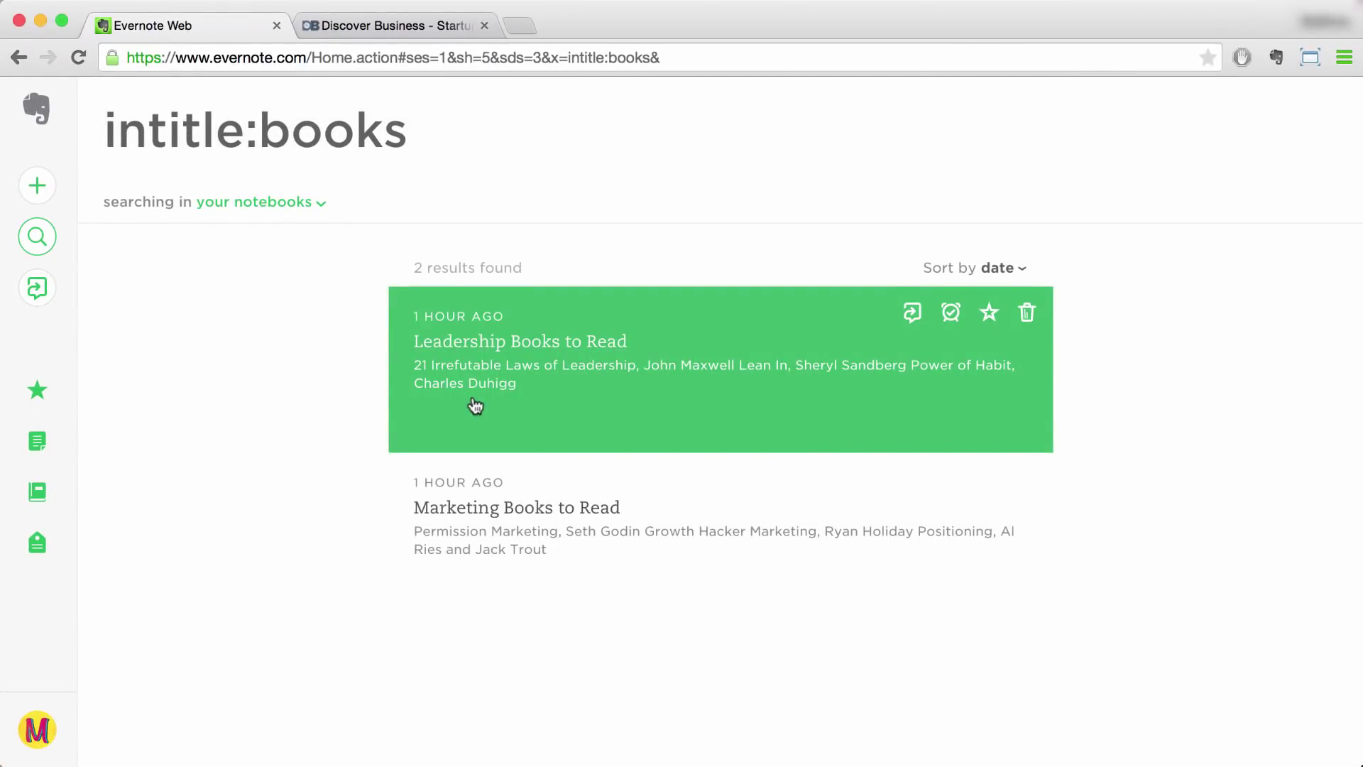
# Step: Replace the search with notebook:ideas intitle:business and run it
pyautogui.tripleClick(429, 135)
pyautogui.press('BackSpace')
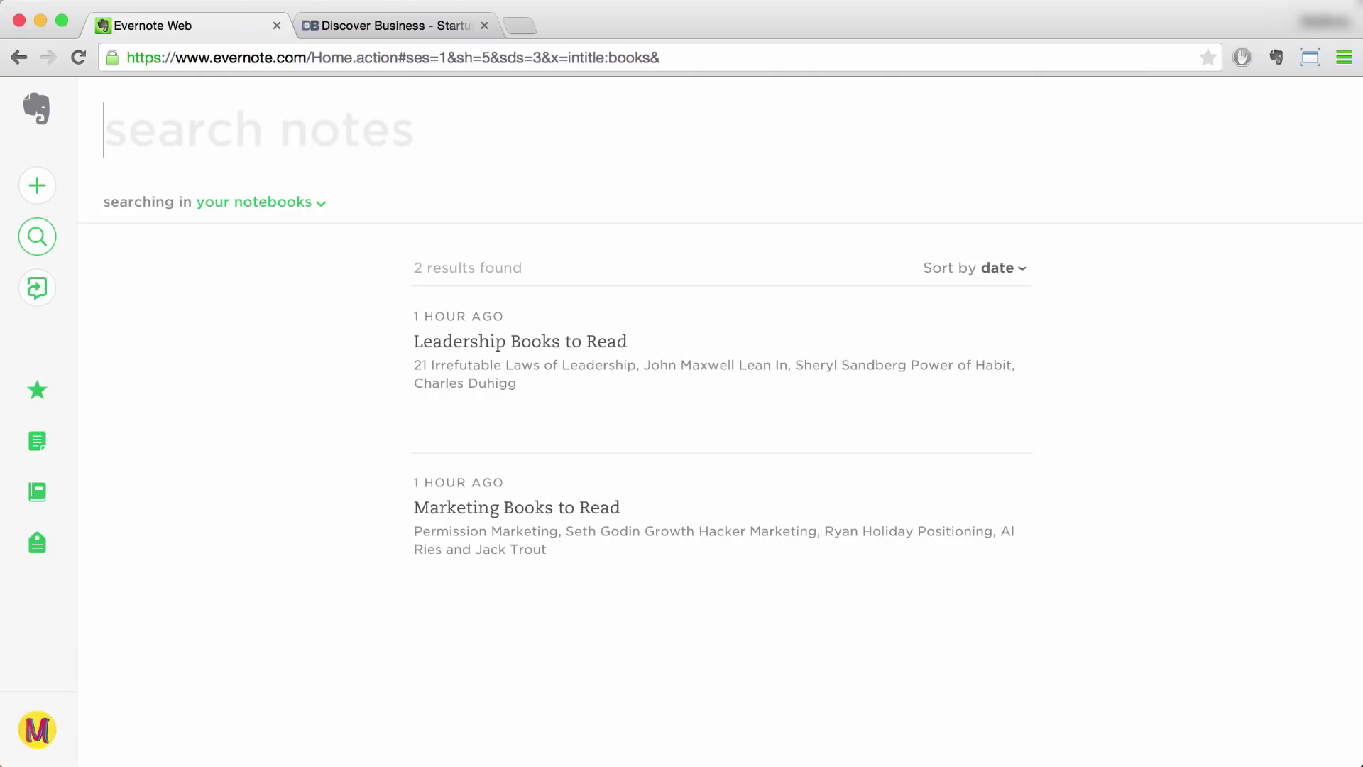
pyautogui.write('notebook:')
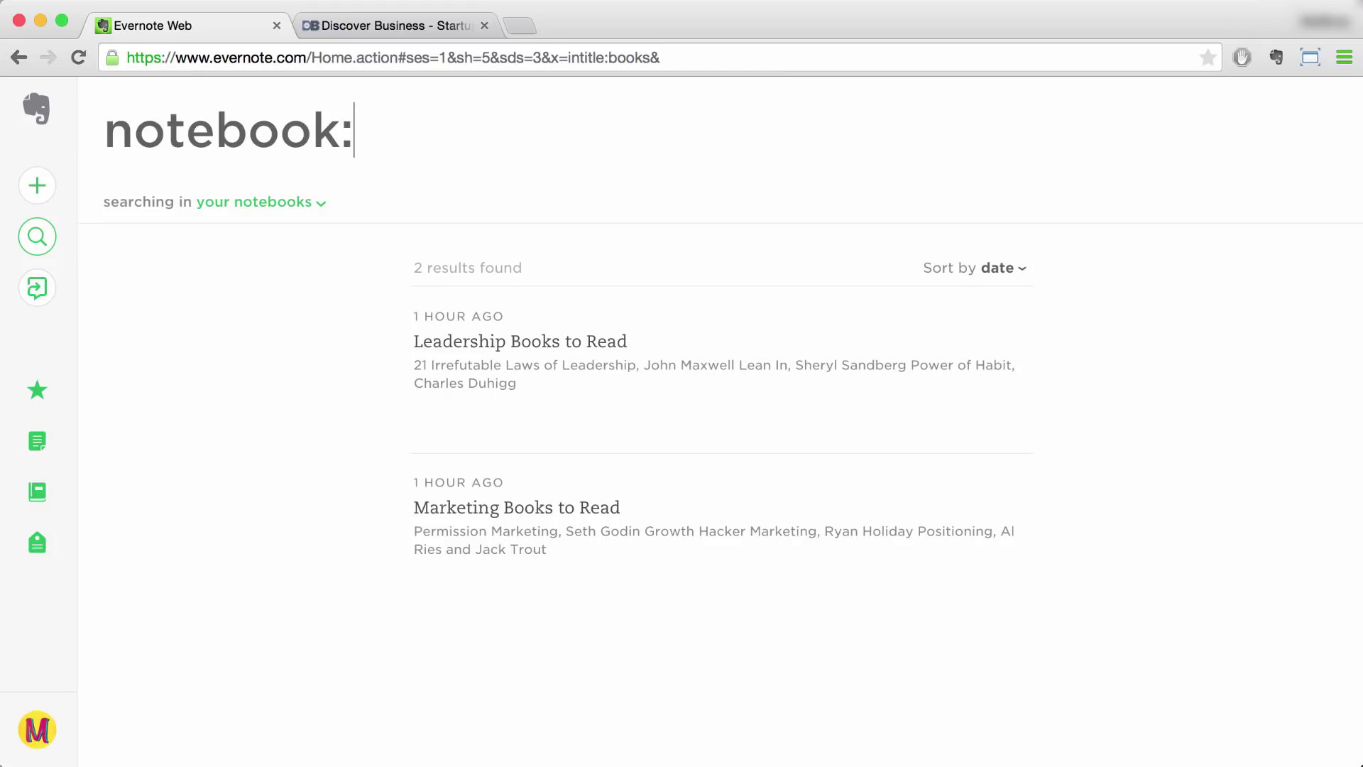
pyautogui.write('ideas inti')
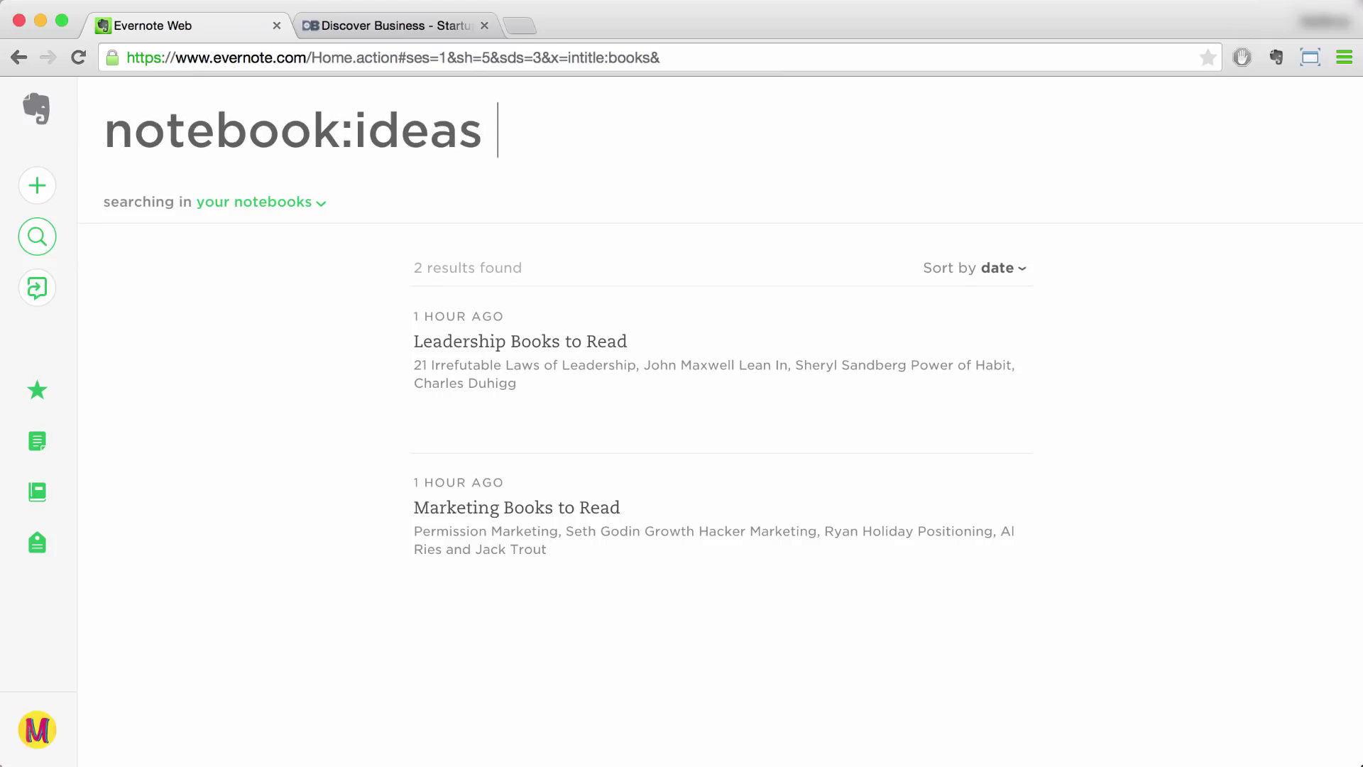
pyautogui.write('tle')
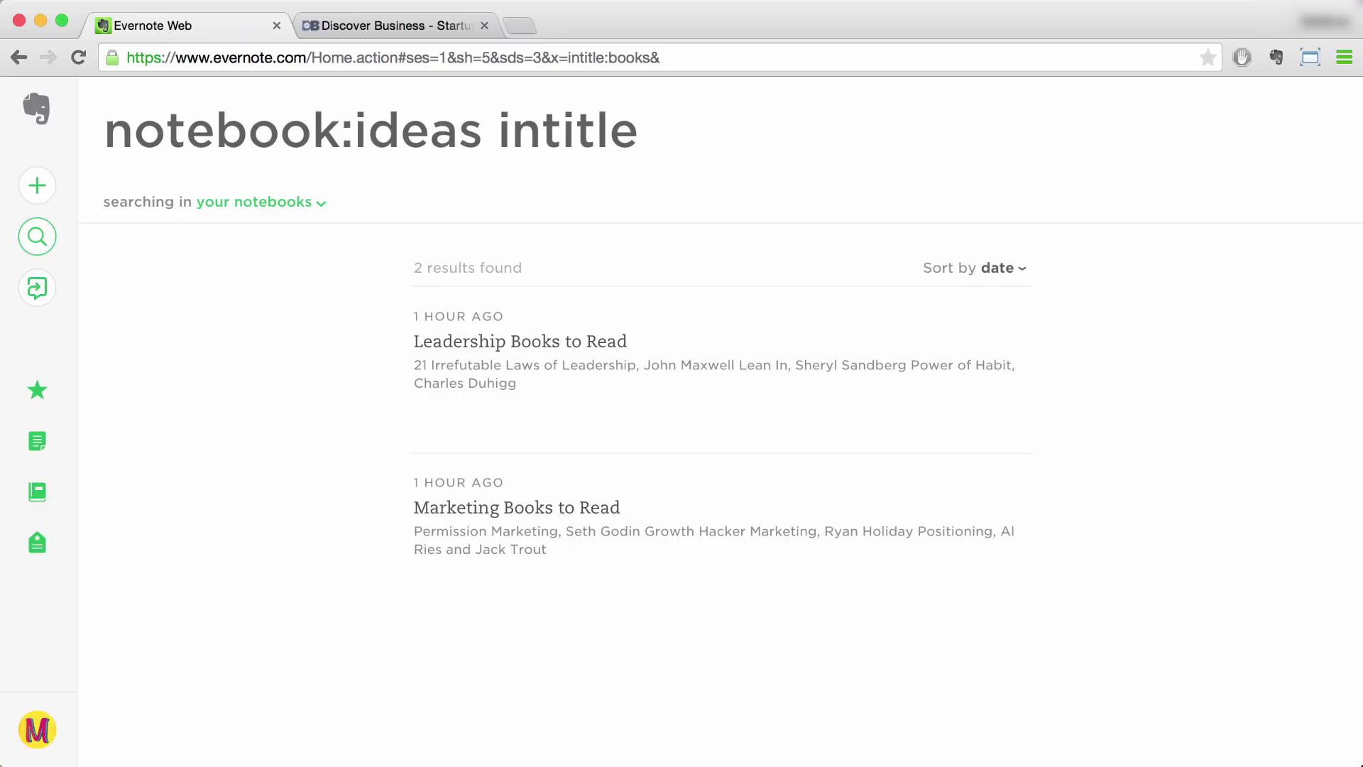
pyautogui.write(':business')
pyautogui.press('Return')
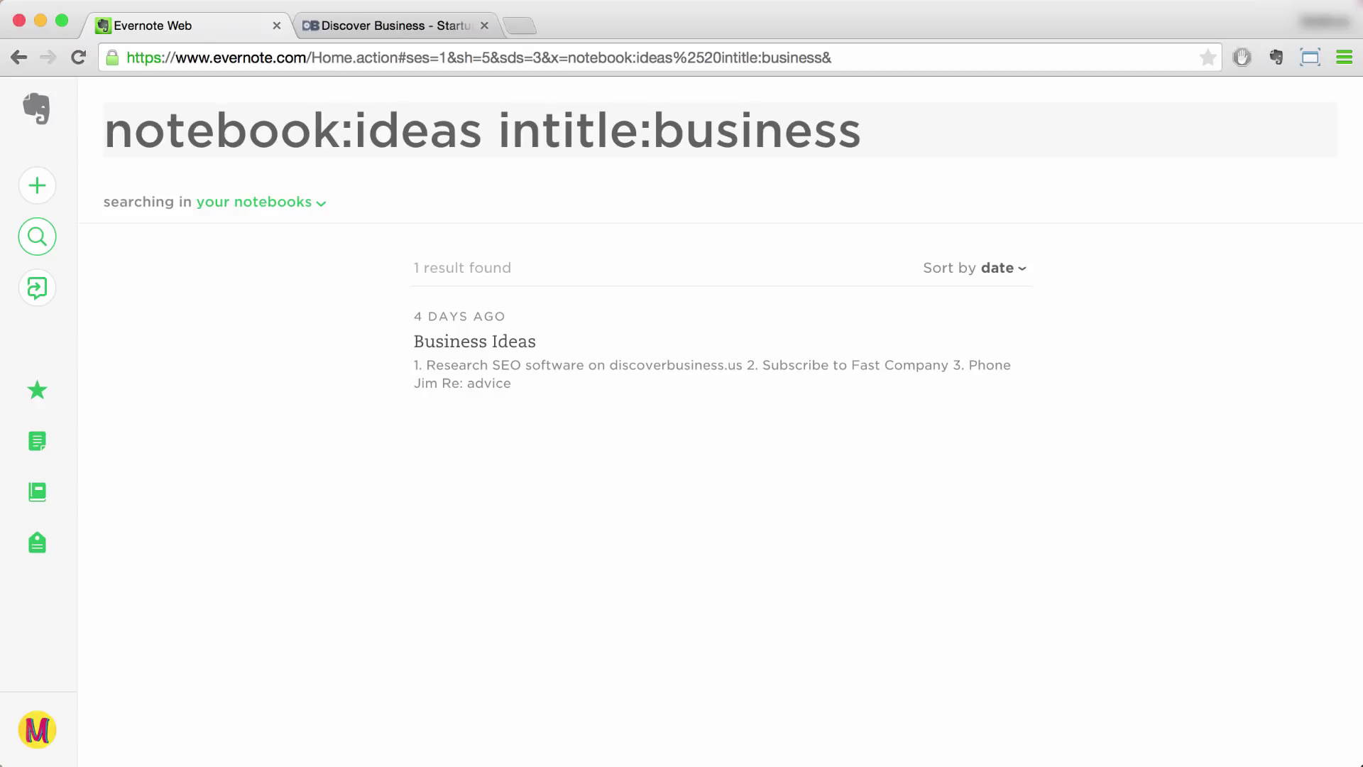
# Step: Replace the search with tag:books to find notes tagged books
pyautogui.click(474, 130)
pyautogui.press('super+a')
pyautogui.press('BackSpace')
pyautogui.write('tag')
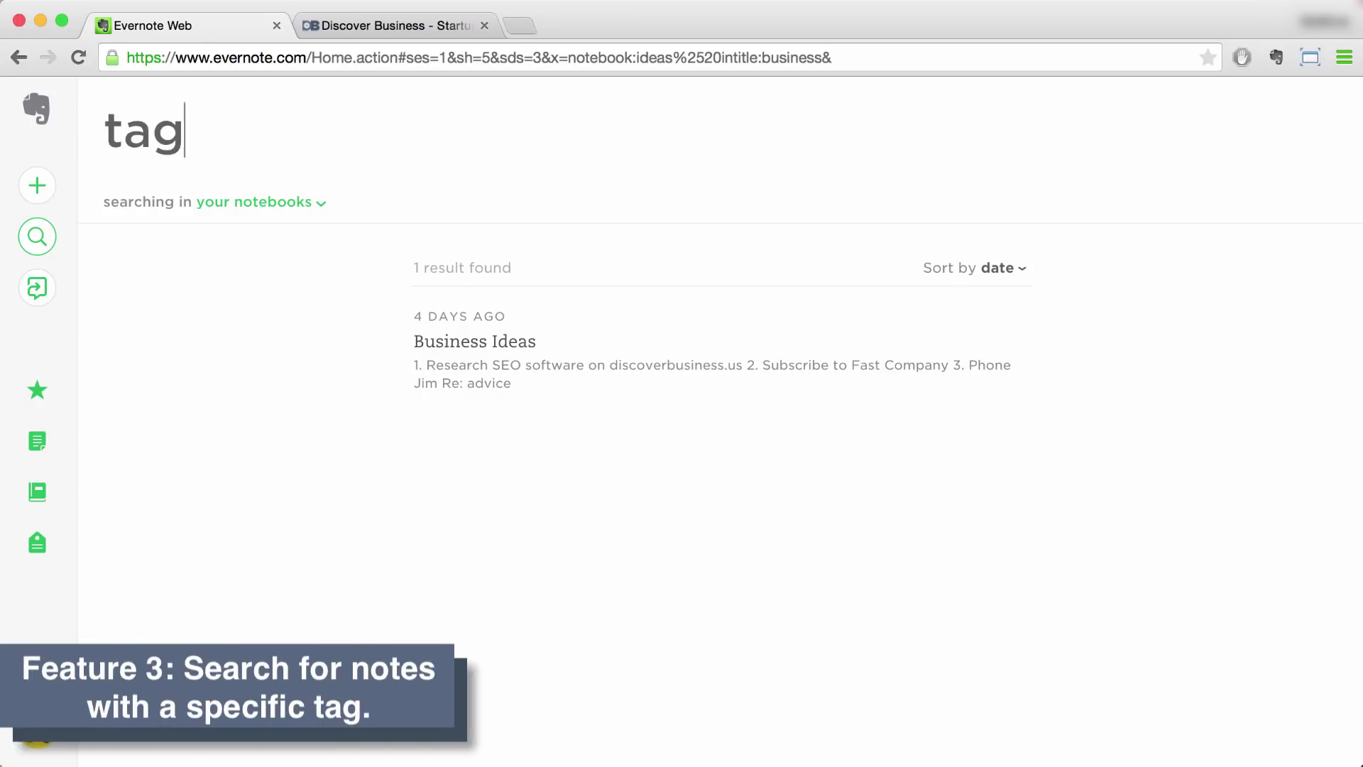
pyautogui.write(':books')
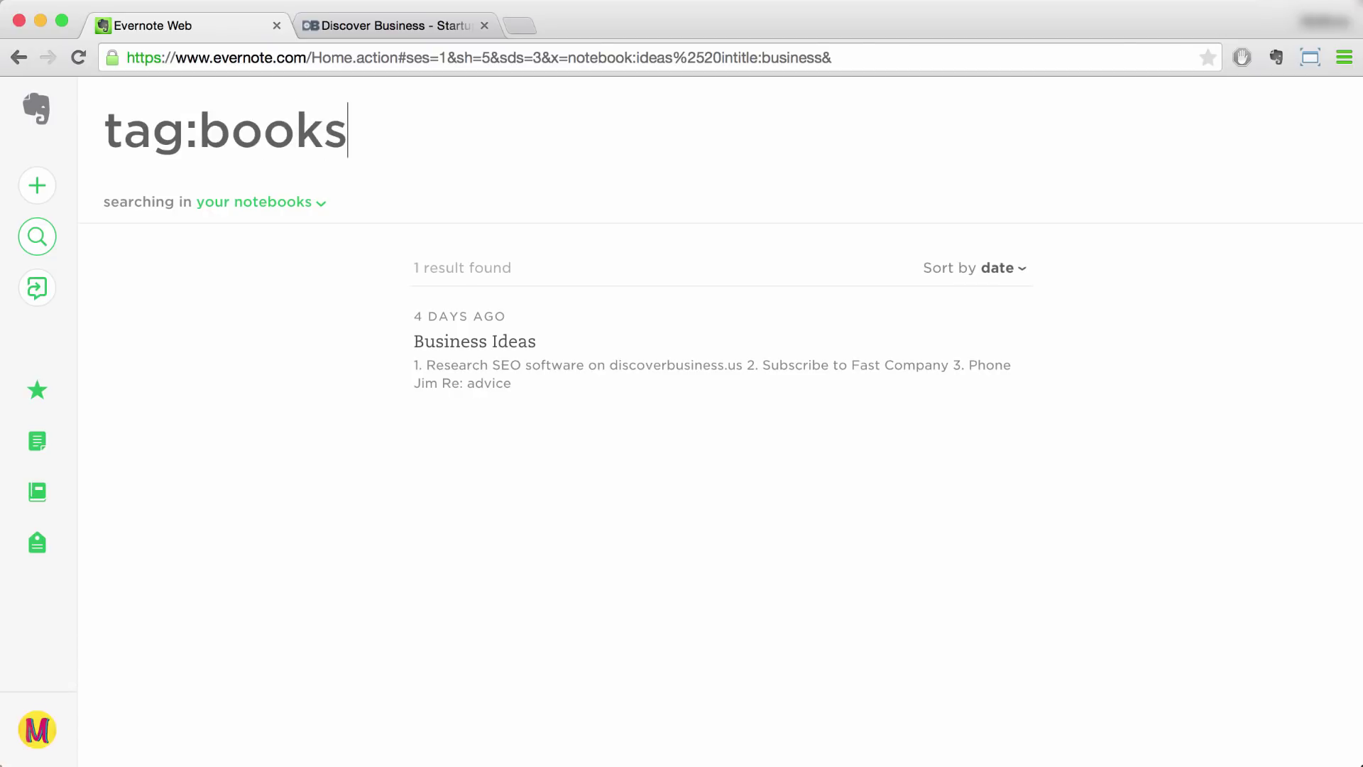
pyautogui.press('Return')
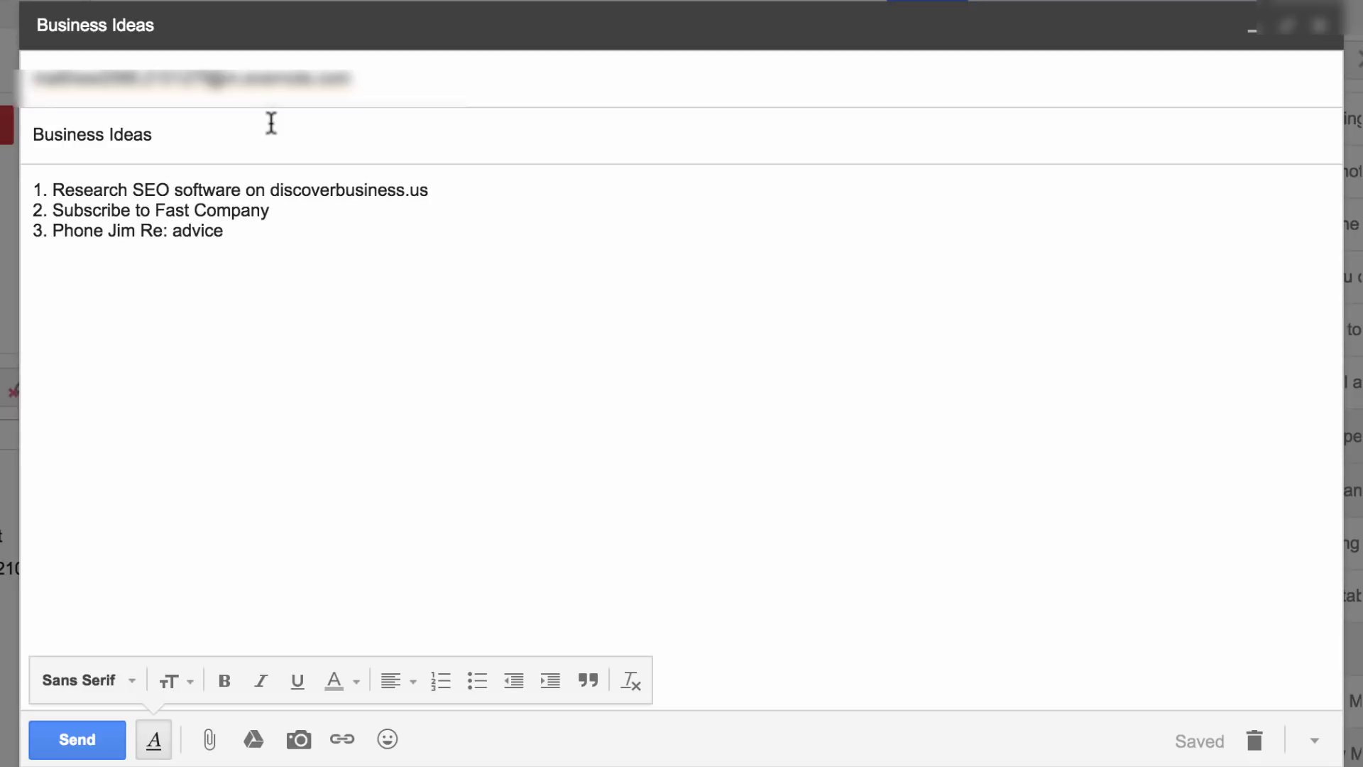
pyautogui.write('!2015/06/23')
pyautogui.write('@')
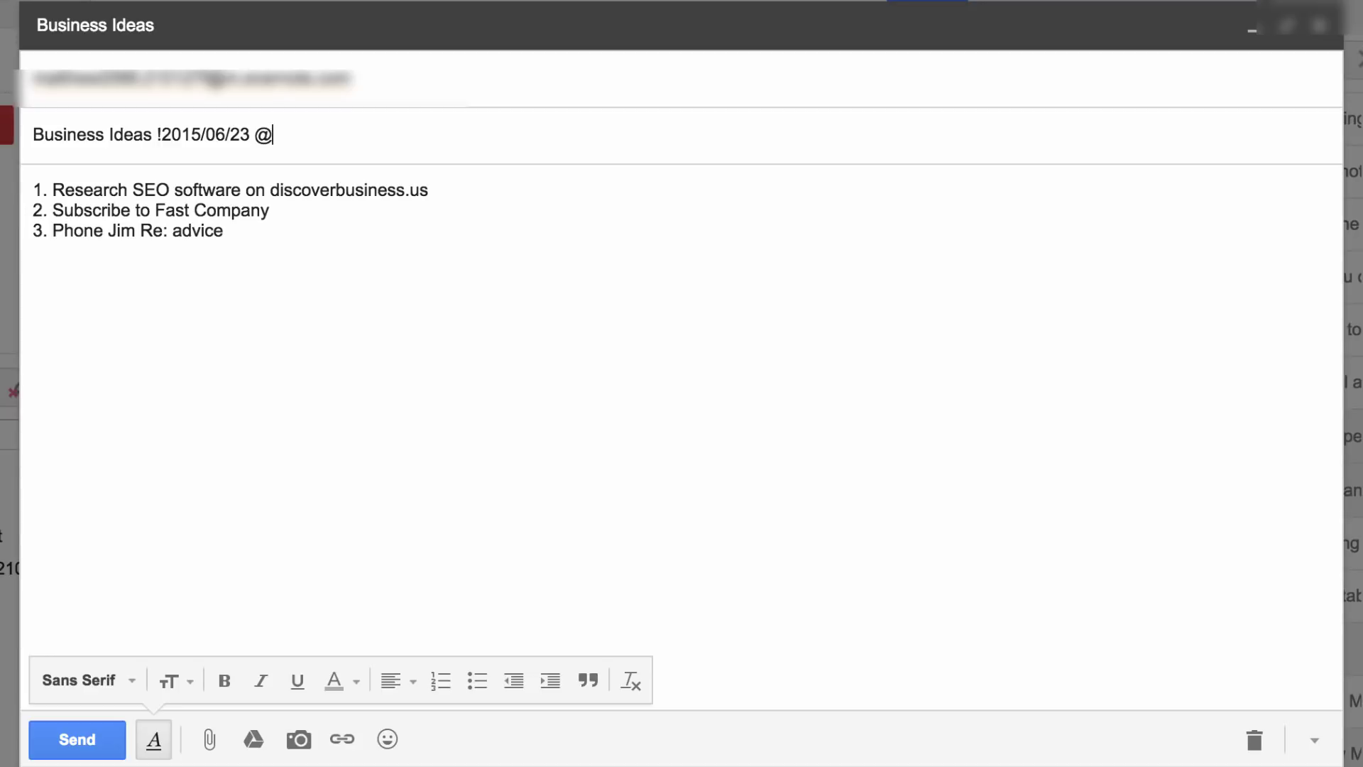
pyautogui.write('ideas')
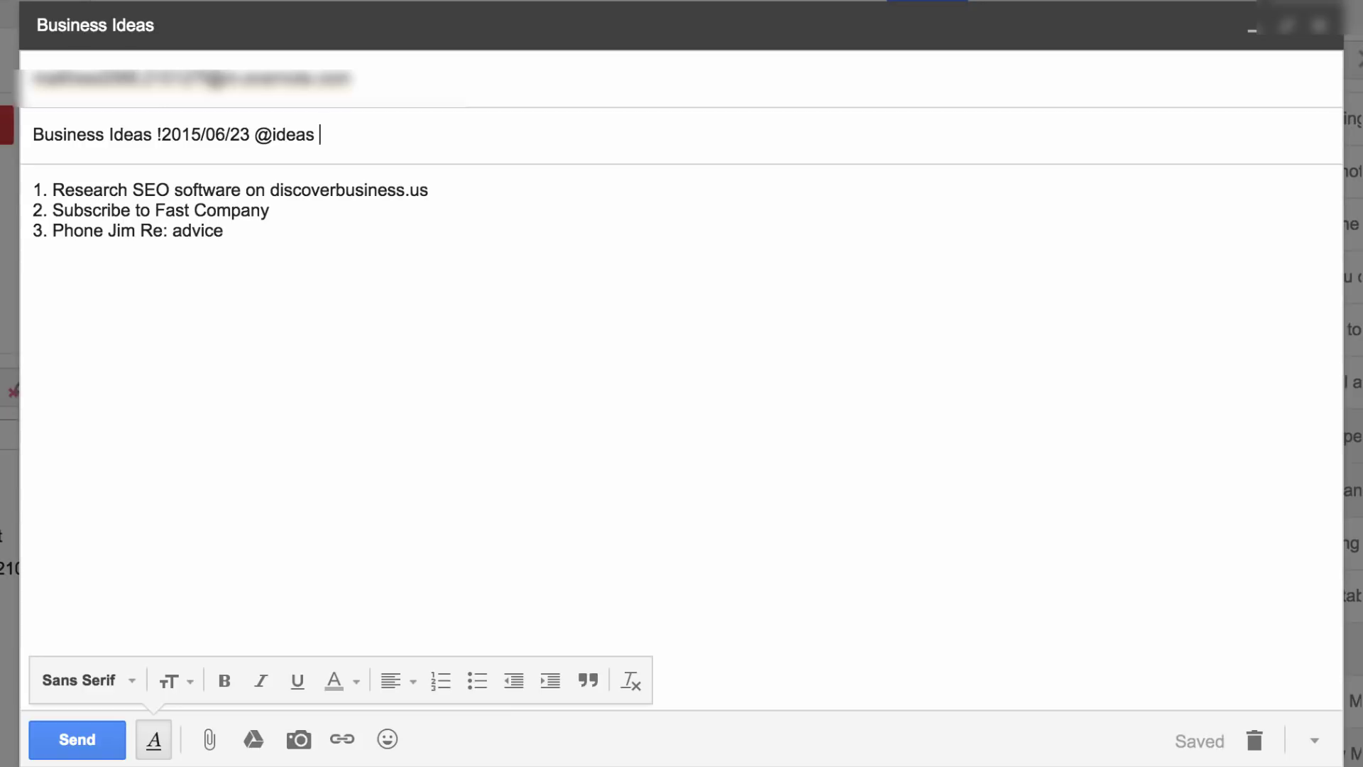
pyautogui.write('#b_ideas')
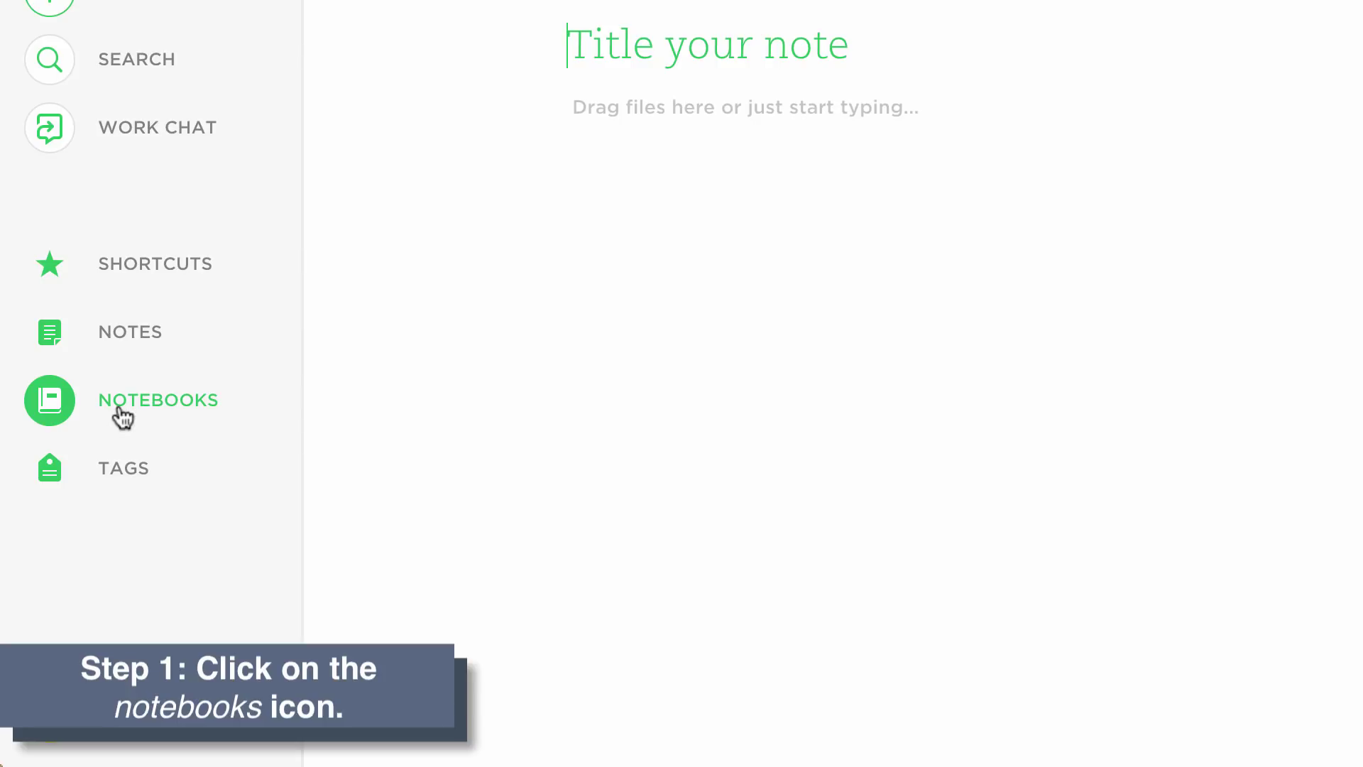
# Step: Create a new notebook named 'Offline Ideas' from the Notebooks list
pyautogui.click(121, 410)
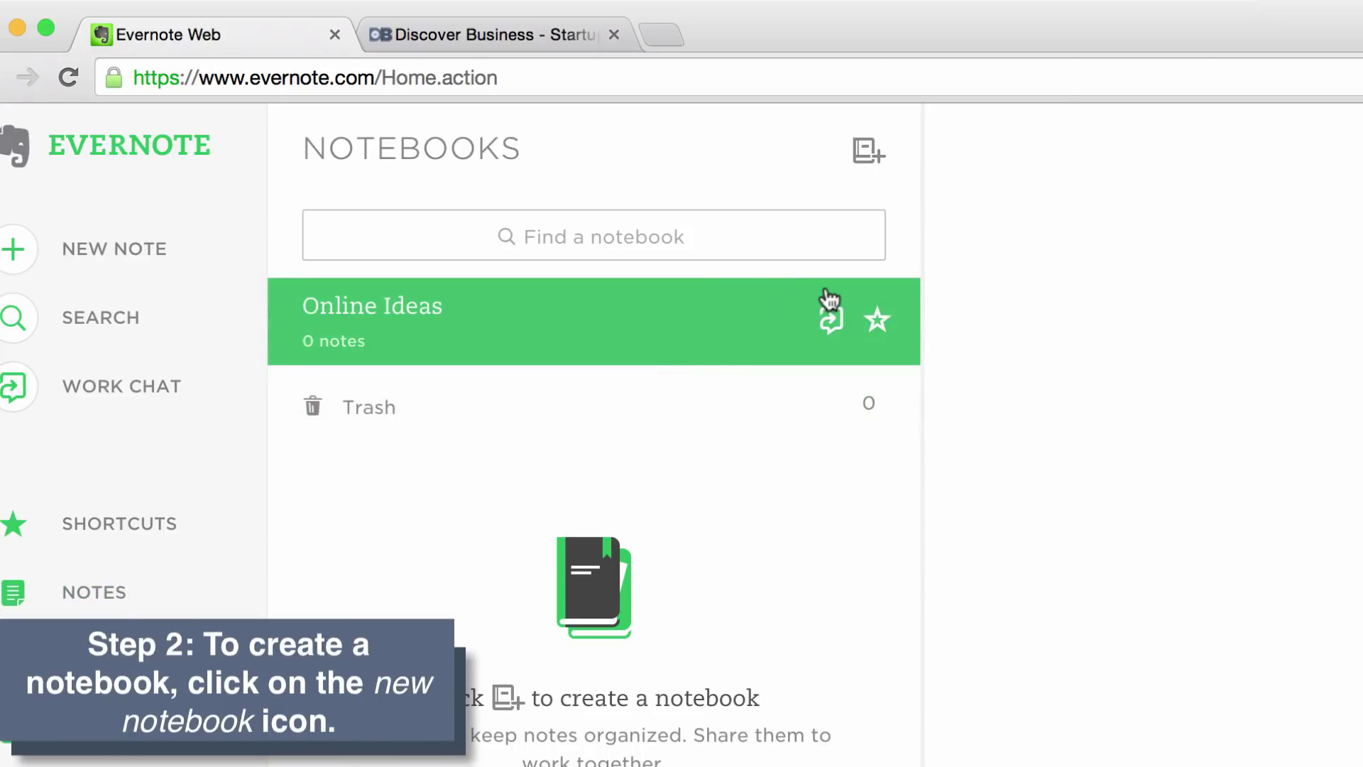
pyautogui.click(865, 163)
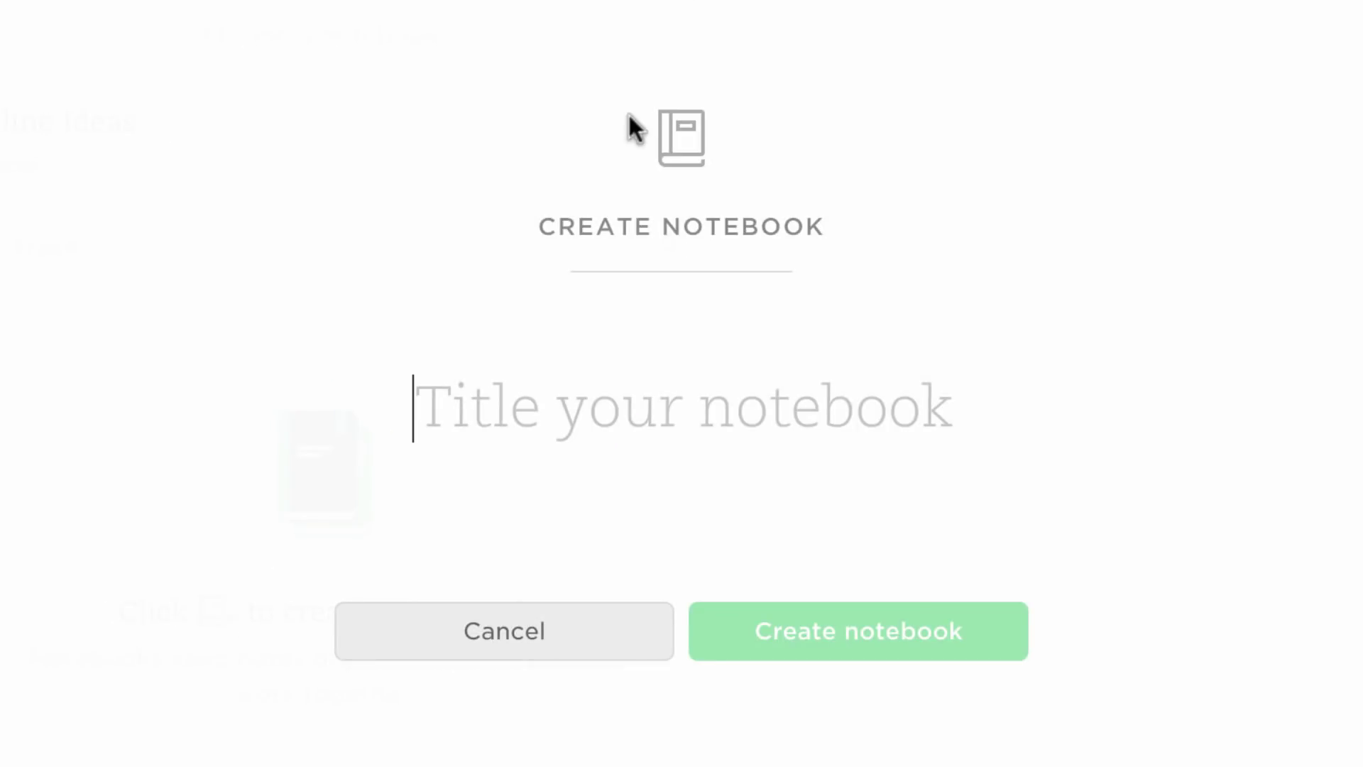
pyautogui.write('Offline Ideas')
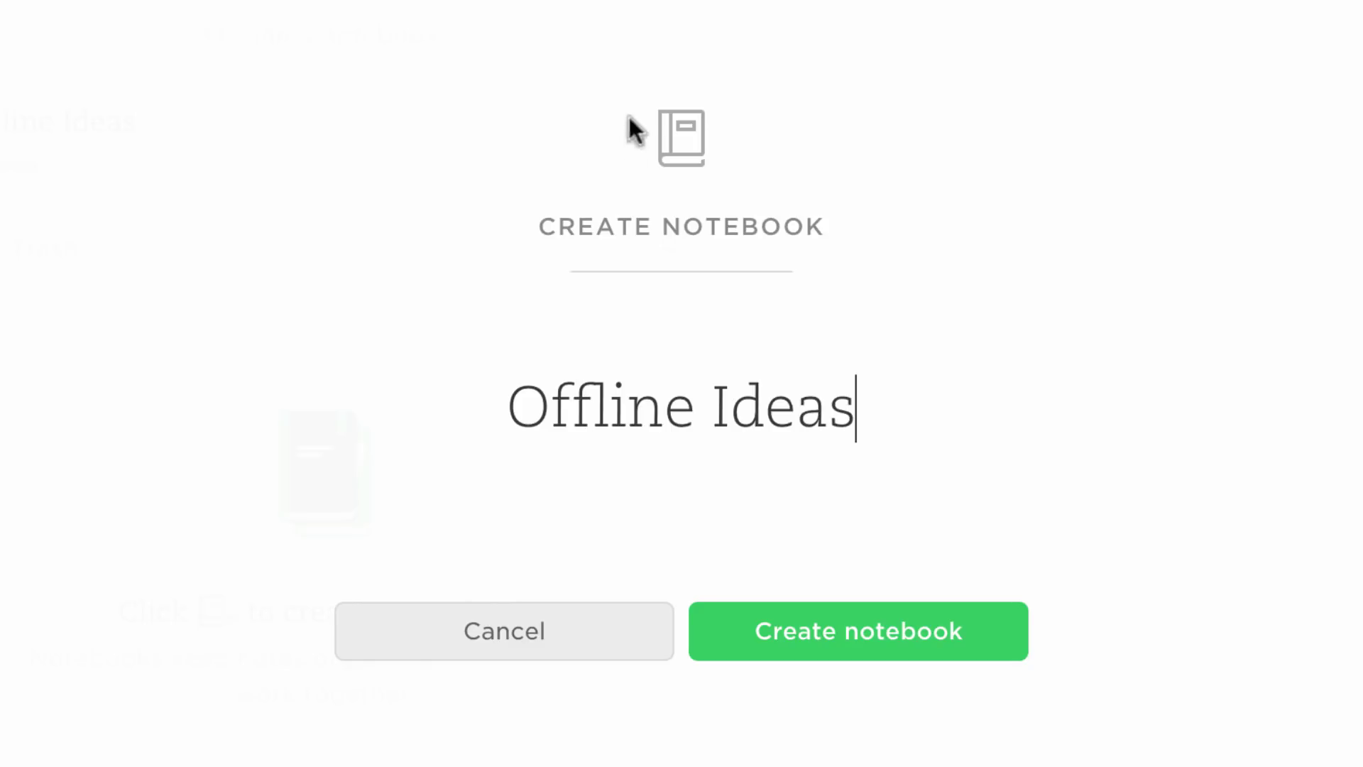
pyautogui.click(796, 628)
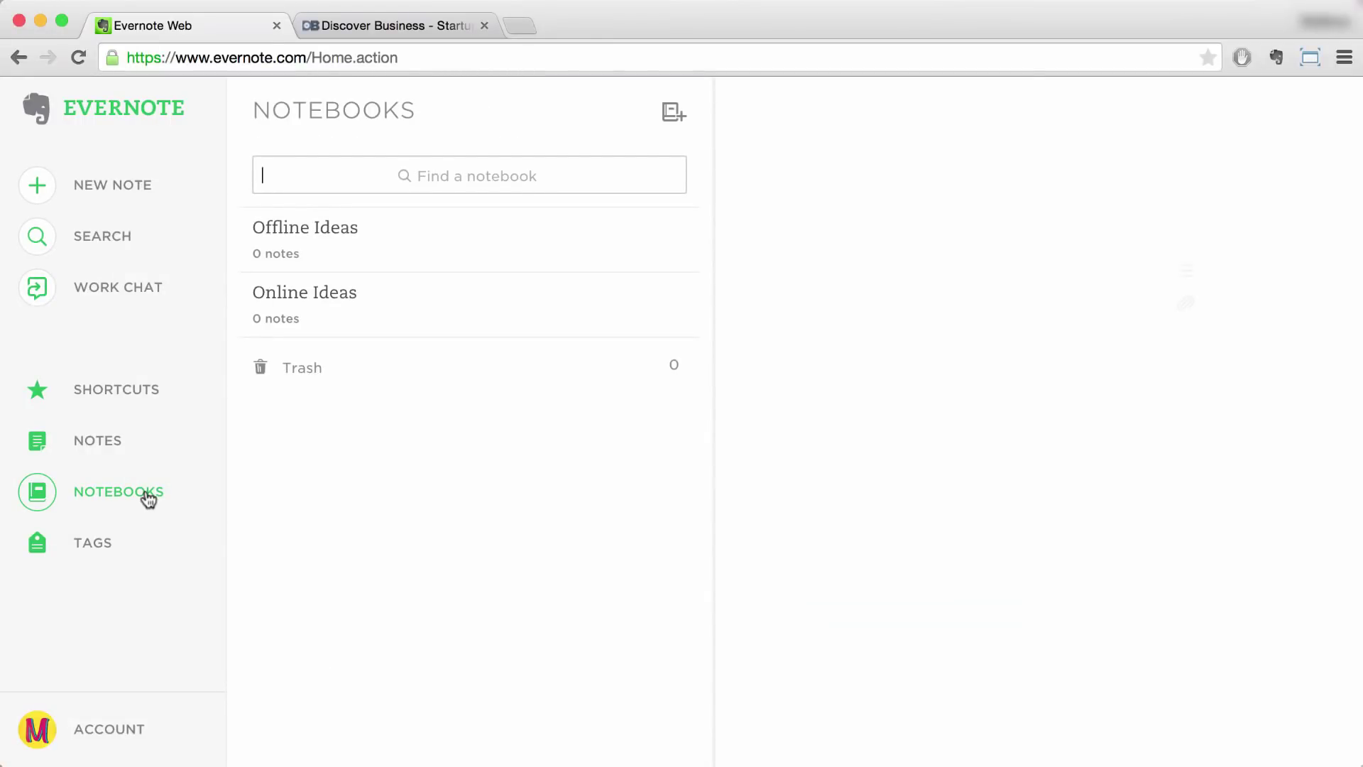
# Step: Stack Offline Ideas with Online Ideas as 'Business Ideas', then collapse and re-expand it
pyautogui.moveTo(398, 241); pyautogui.dragTo(389, 285)
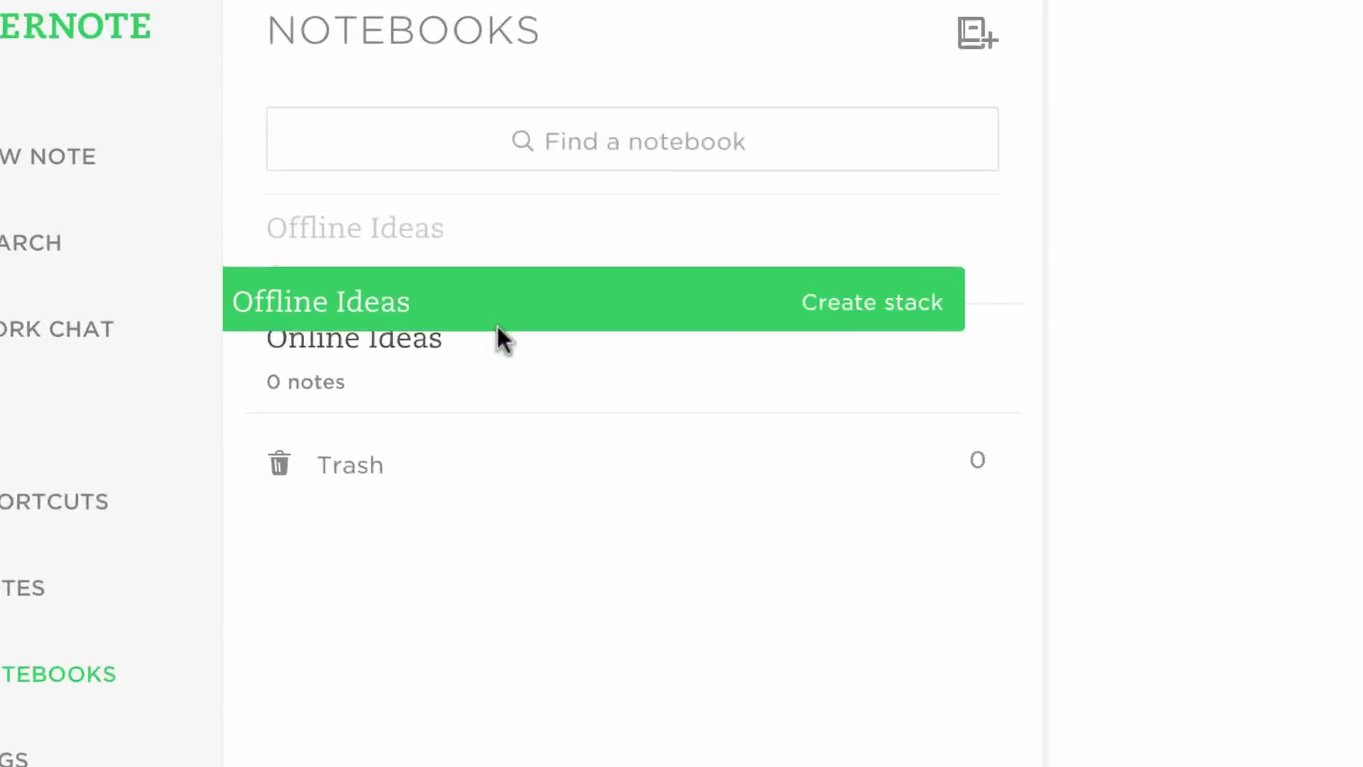
pyautogui.moveTo(497, 326); pyautogui.dragTo(542, 380)
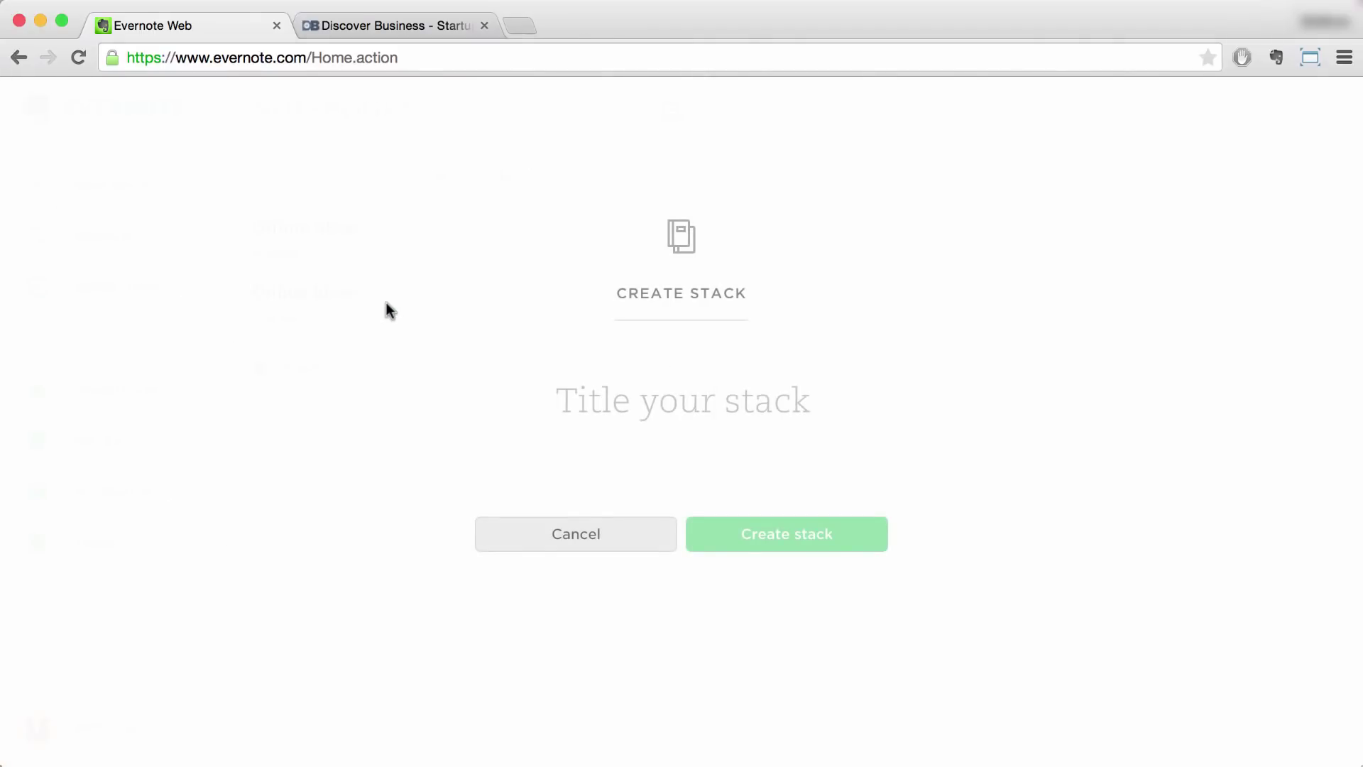
pyautogui.write('Busin')
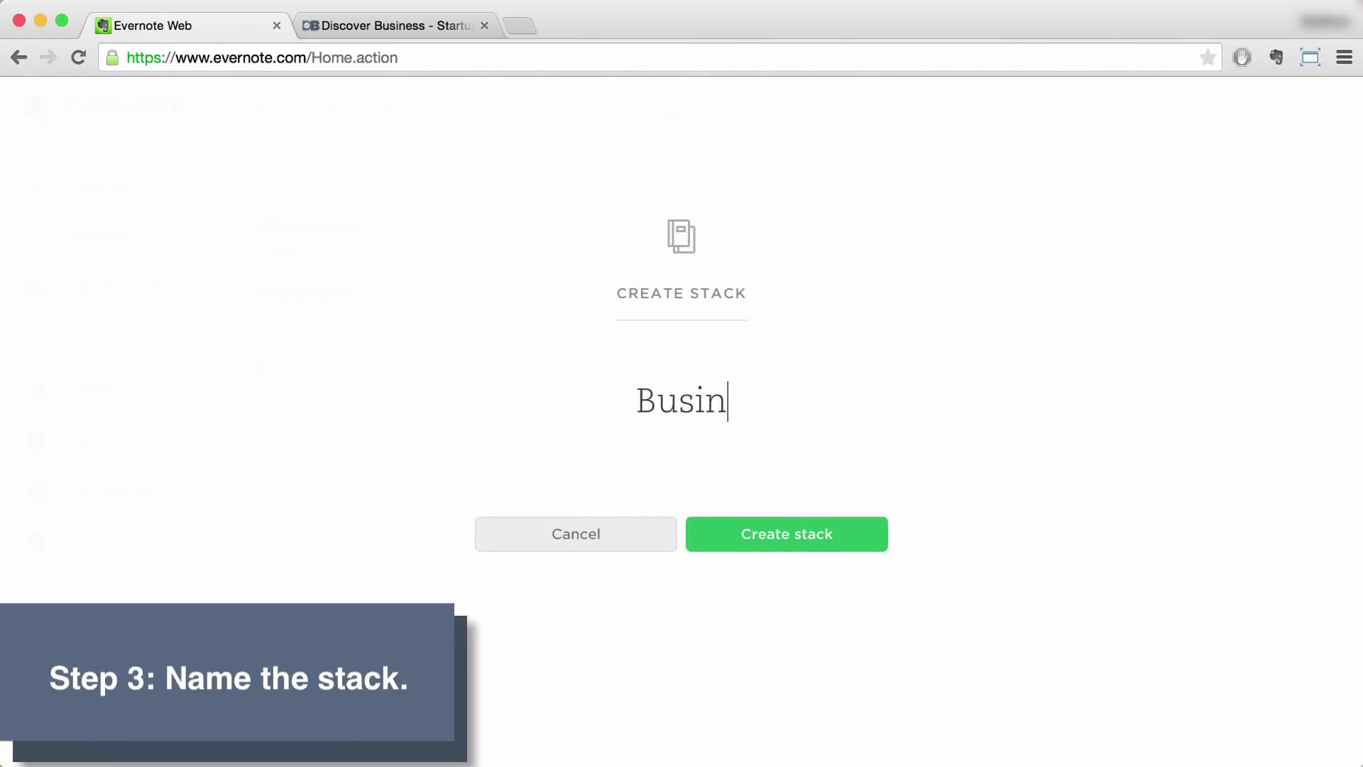
pyautogui.write('ess Ideas')
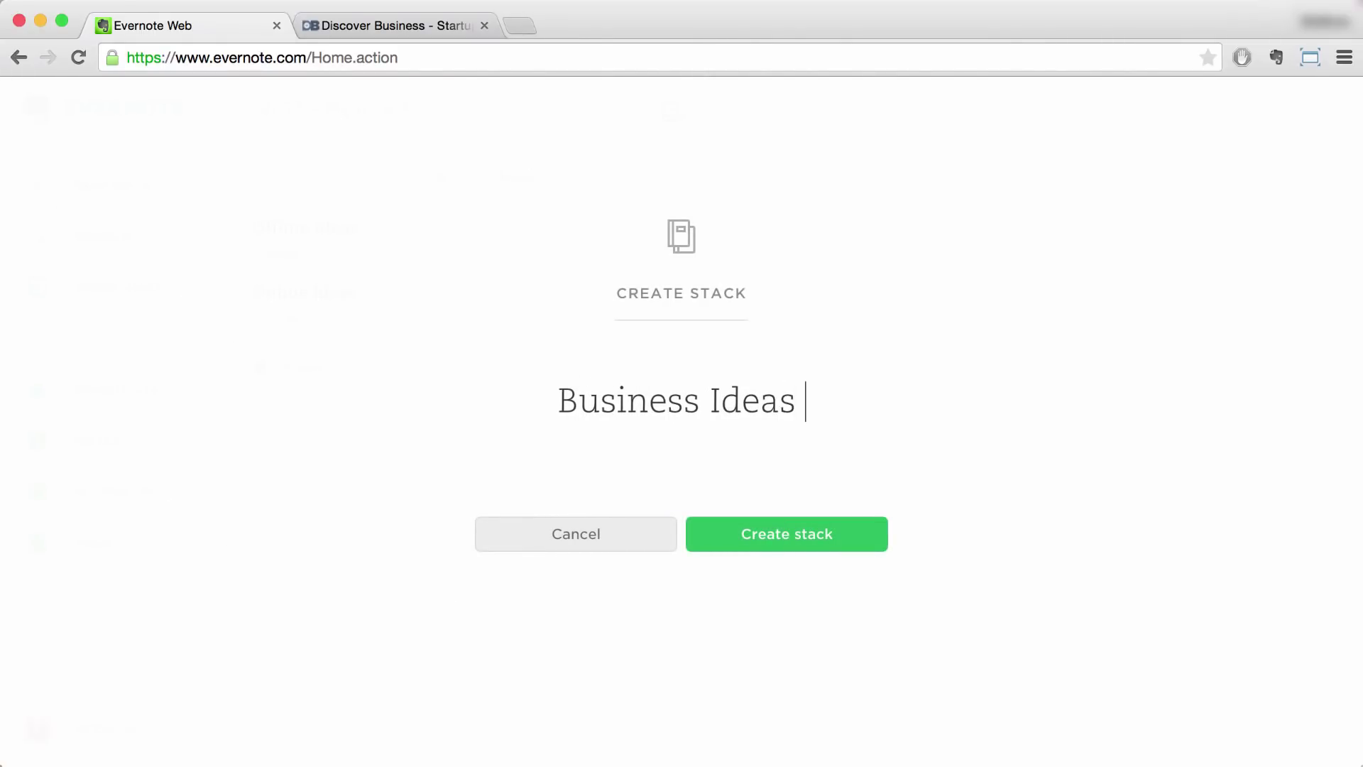
pyautogui.click(751, 535)
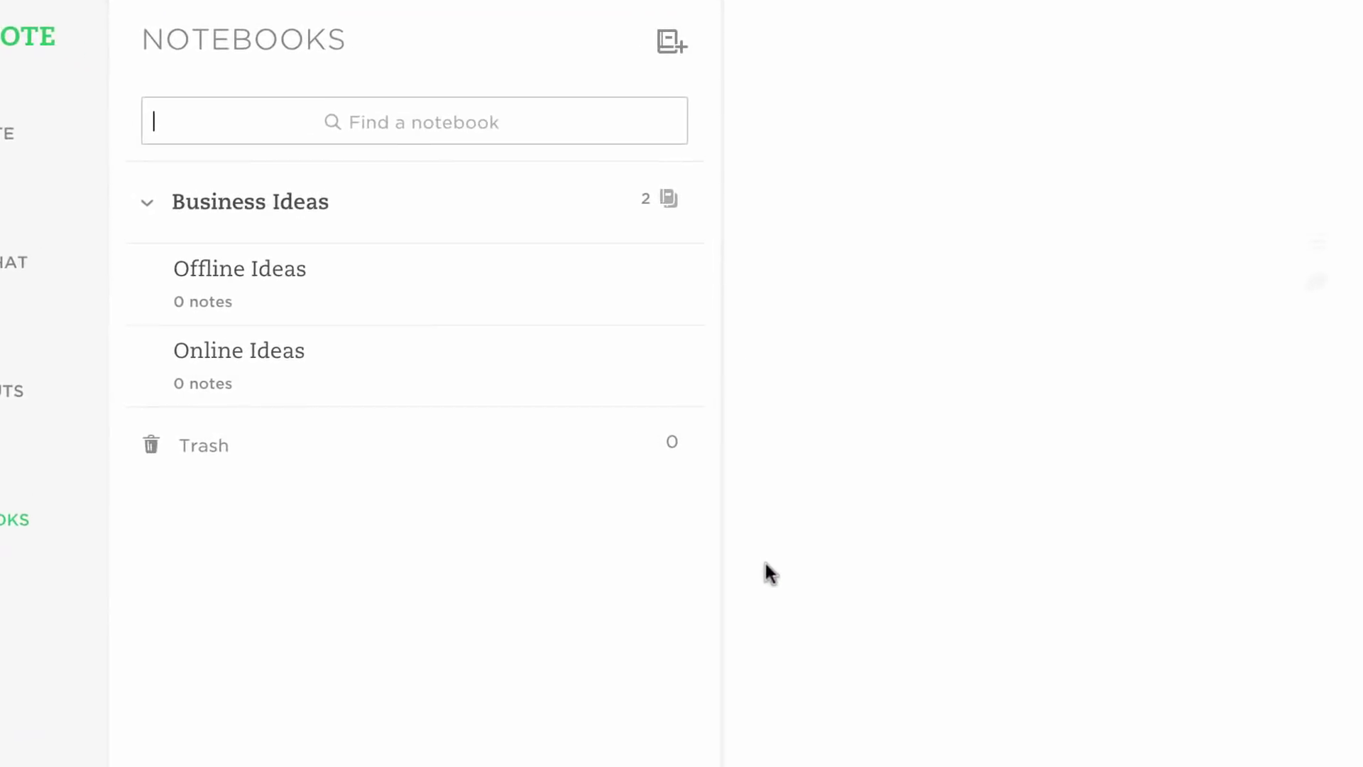
pyautogui.click(163, 203)
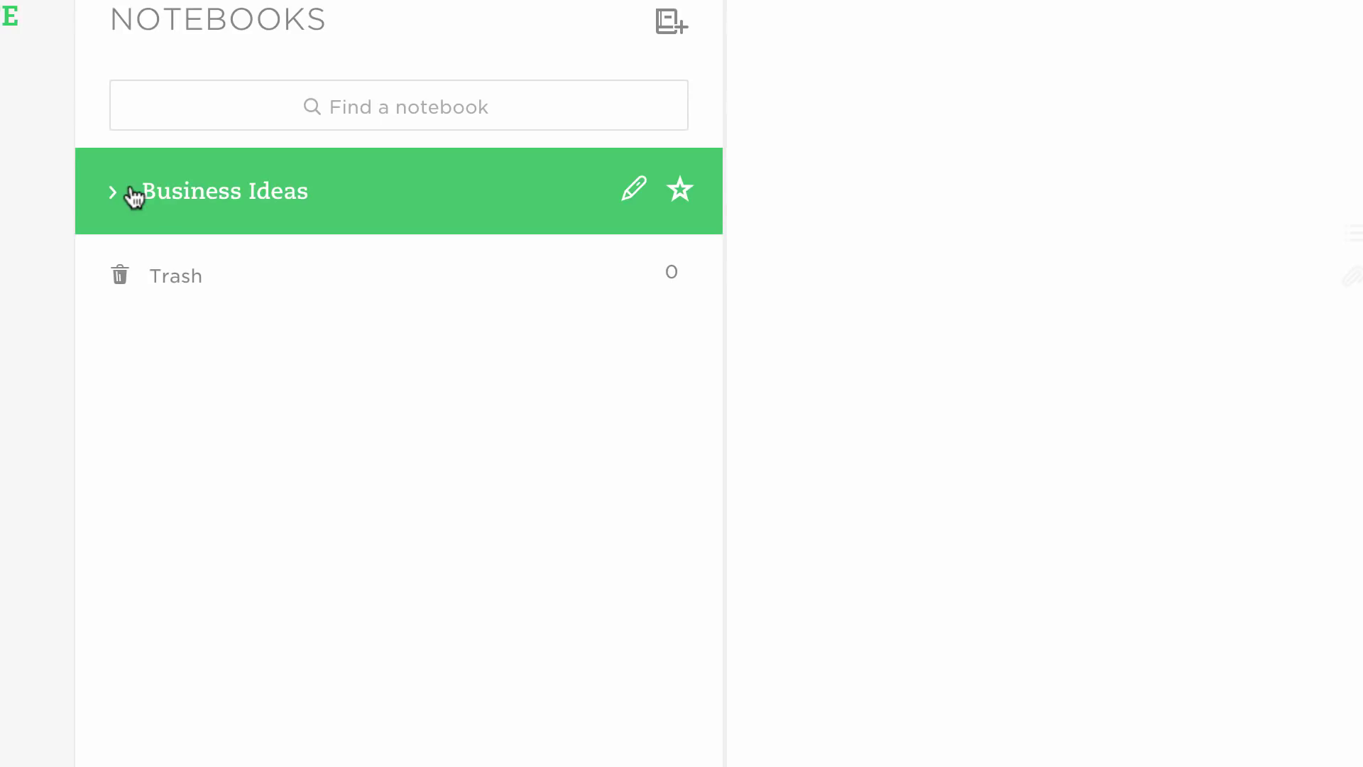
pyautogui.click(133, 196)
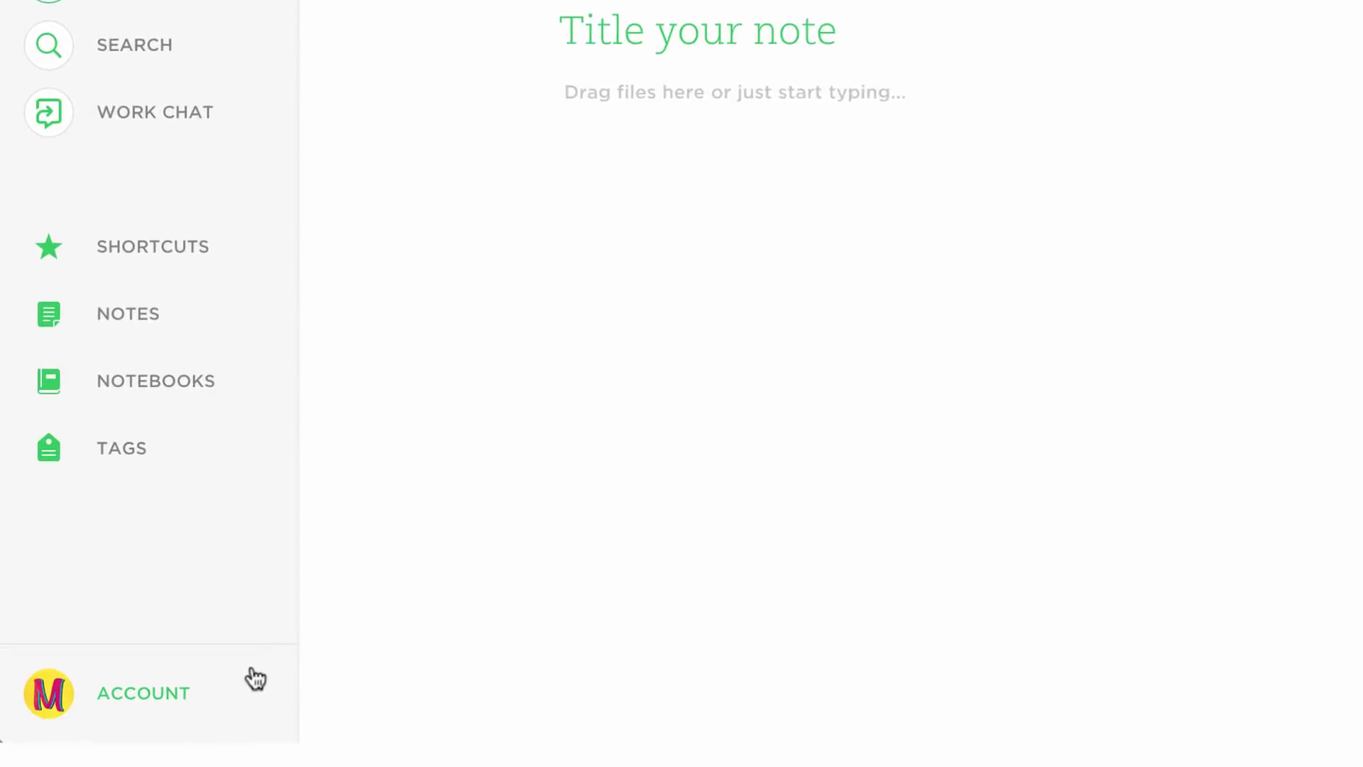
# Step: Show the Account Summary's Email Notes to section and its address-reset help explanation
pyautogui.click(207, 708)
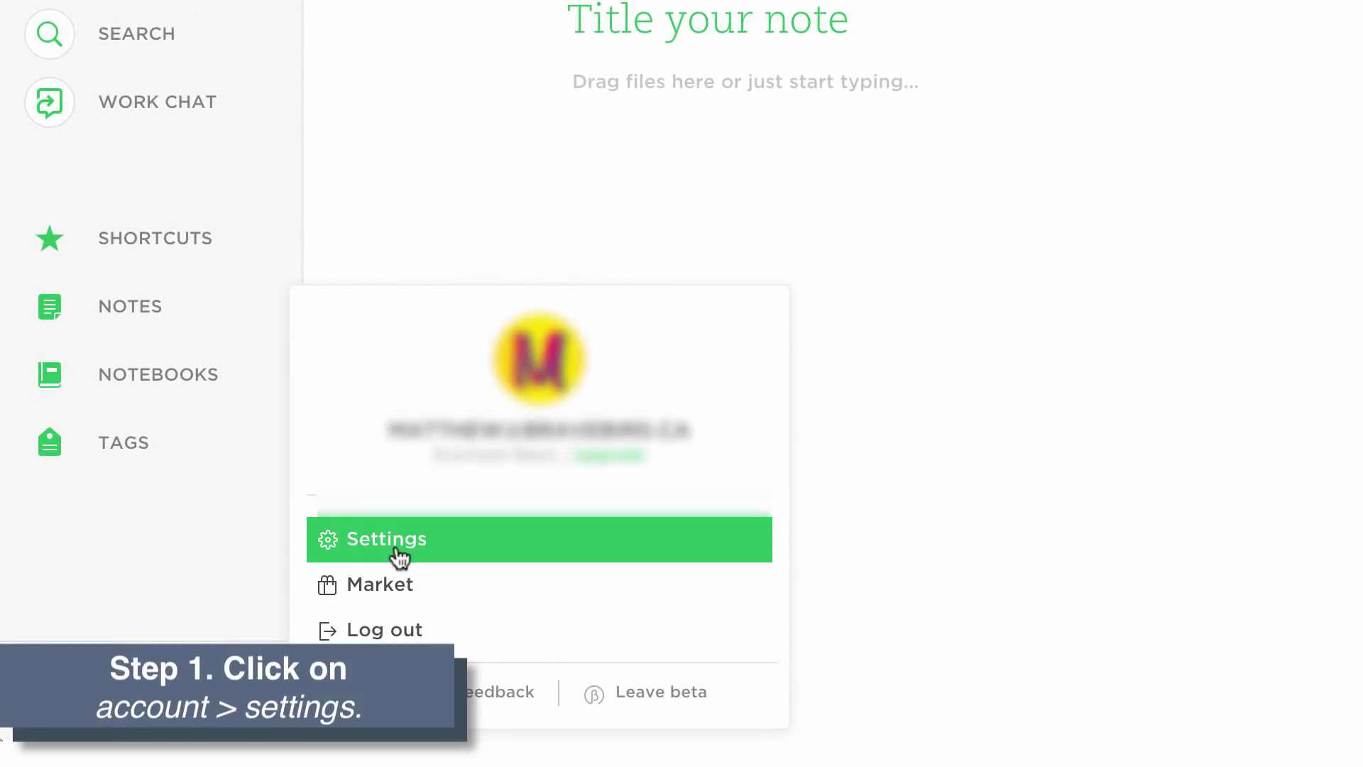
pyautogui.click(398, 552)
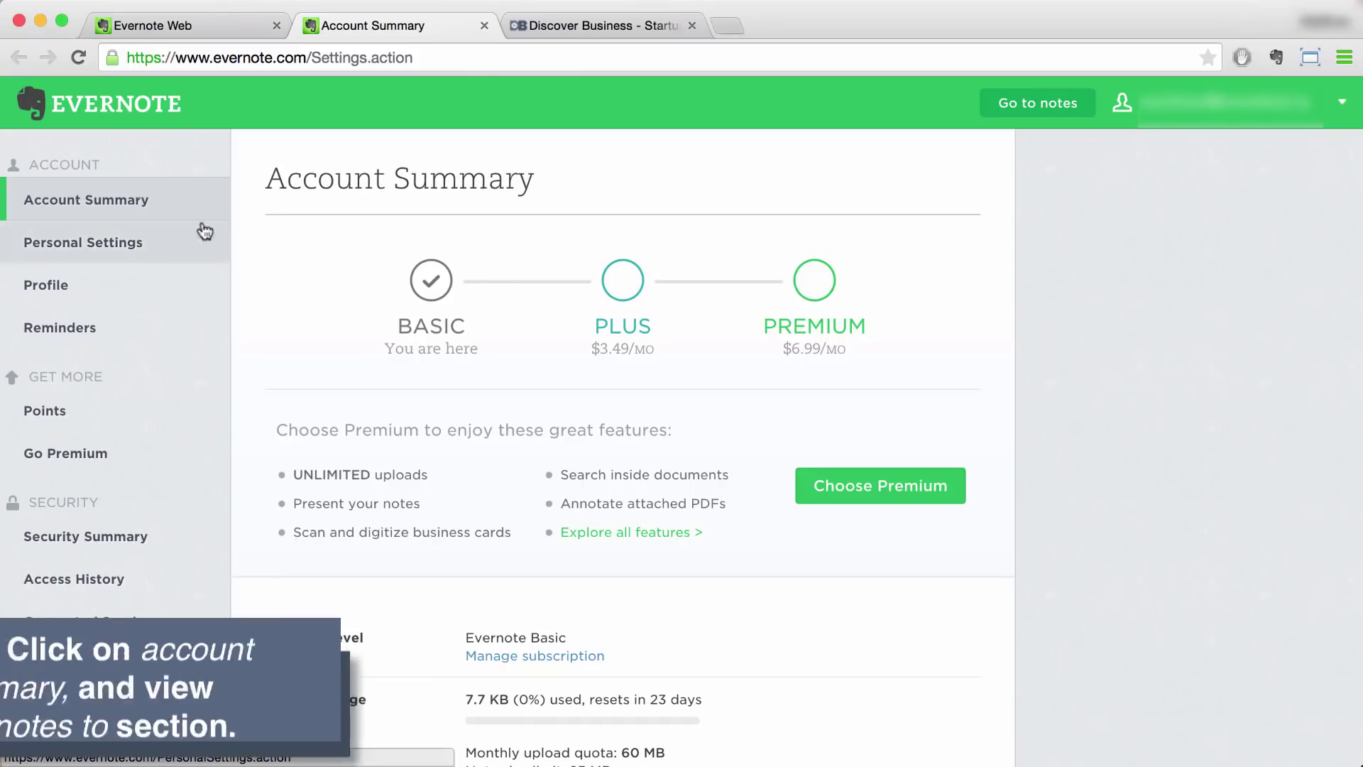
pyautogui.click(196, 204)
pyautogui.scroll(-3, 348, 559)
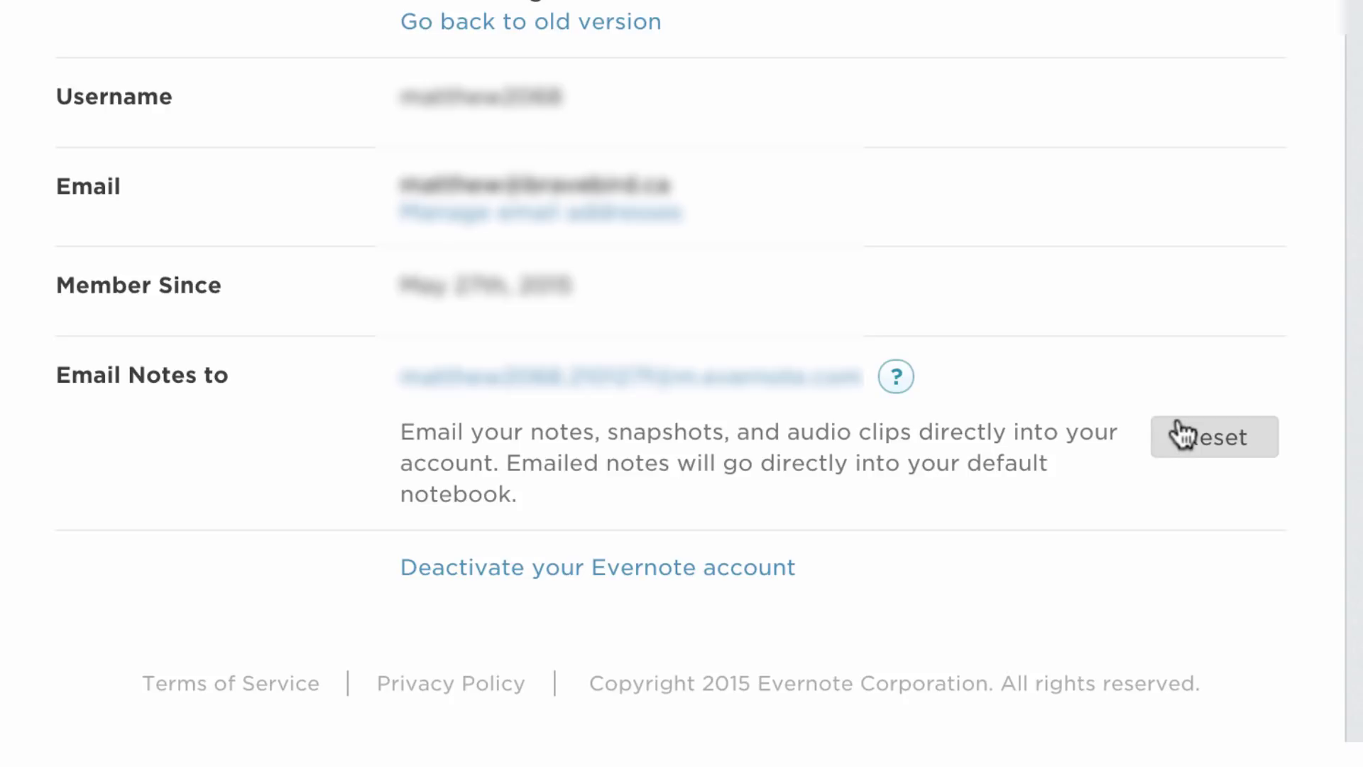
pyautogui.moveTo(898, 378)
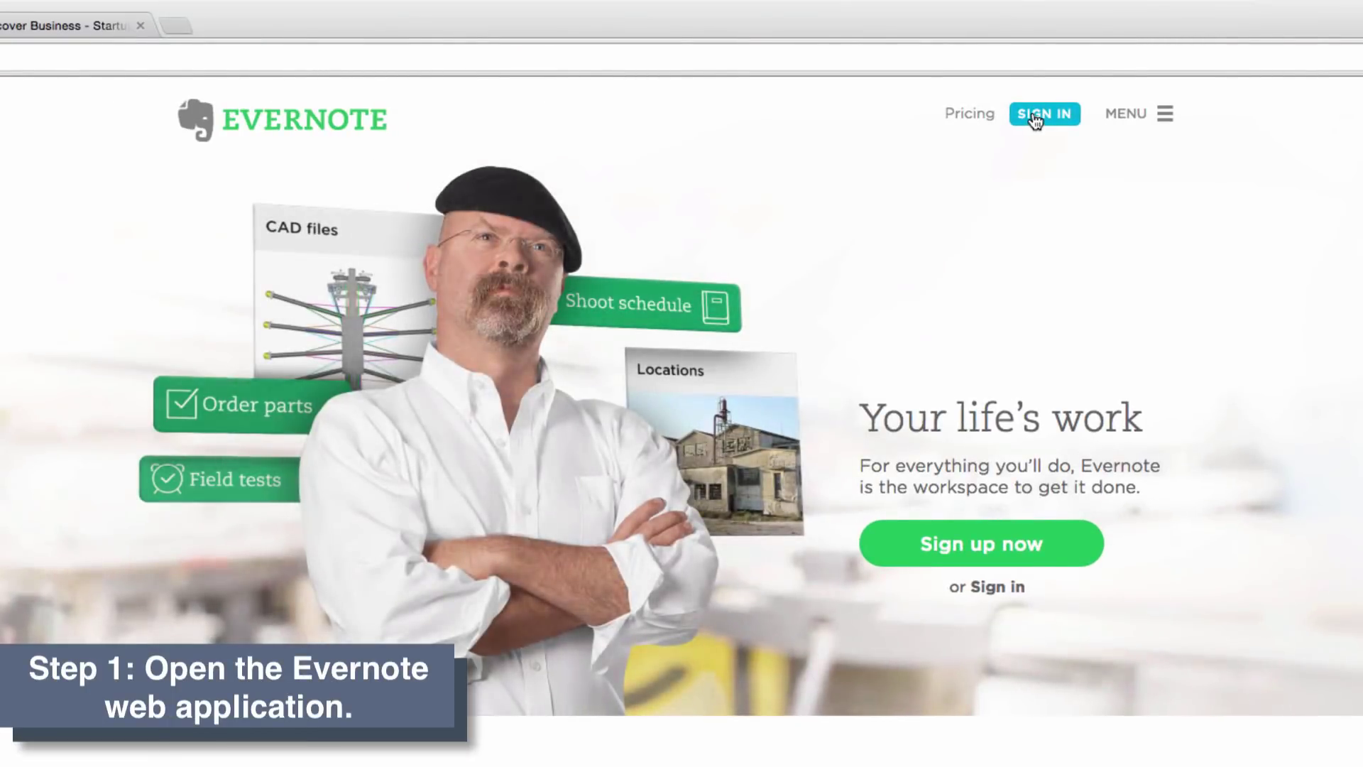
# Step: Sign in, start a new note, and begin its body with a to-do checkbox
pyautogui.click(1034, 115)
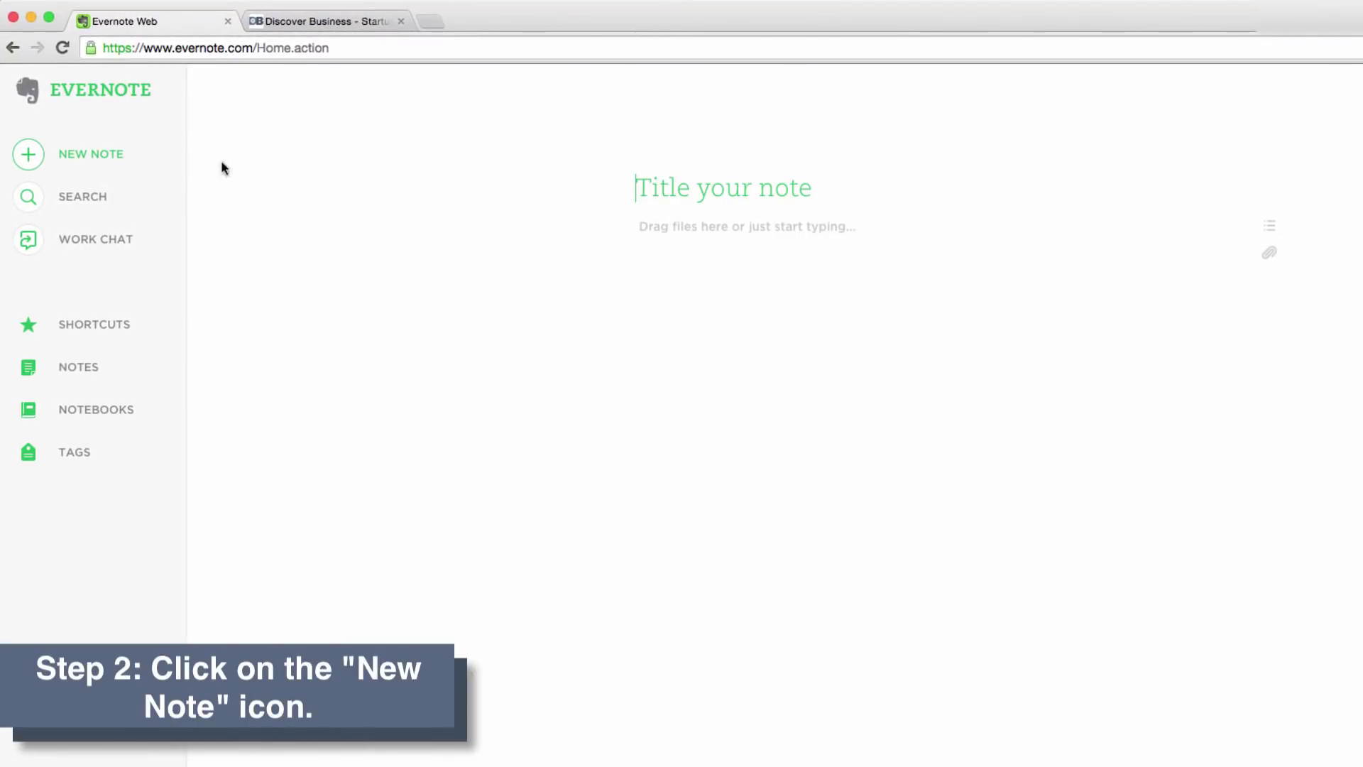
pyautogui.click(28, 156)
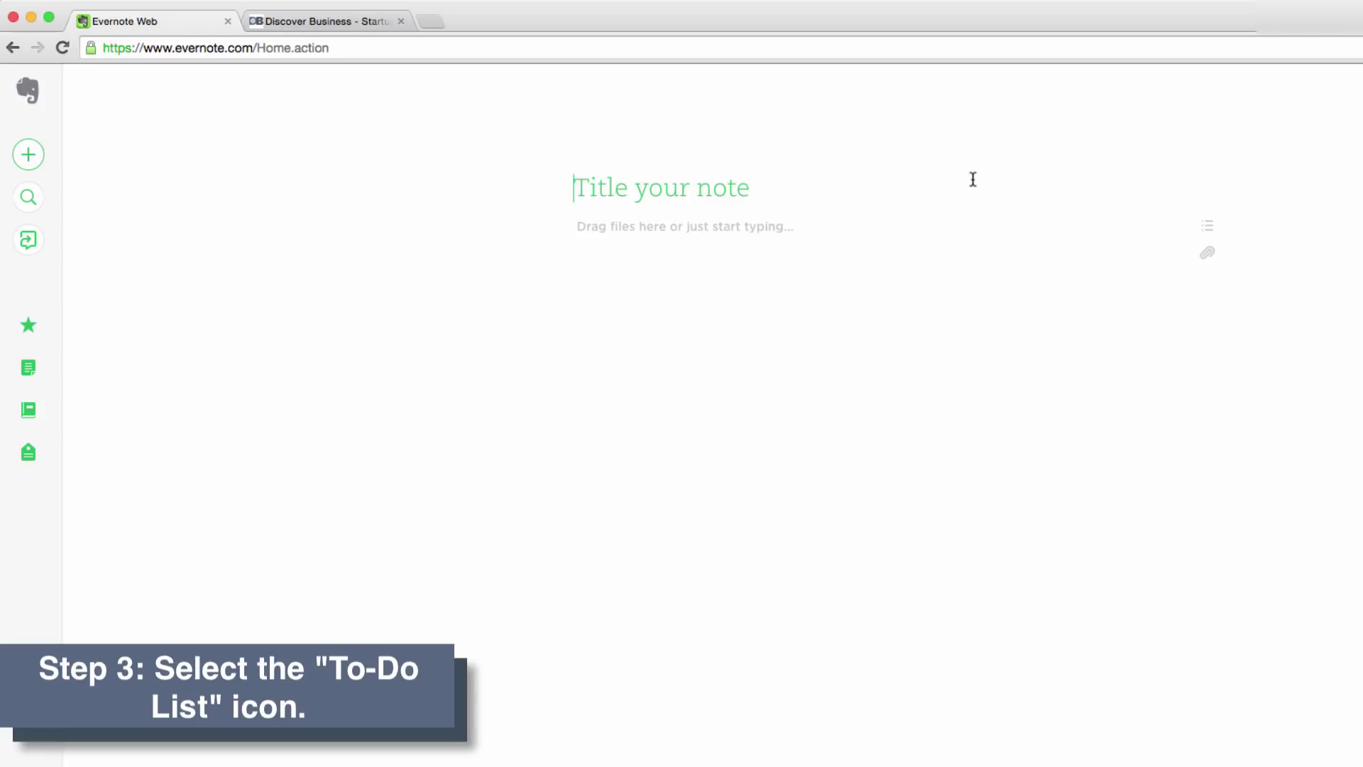
pyautogui.moveTo(1213, 227)
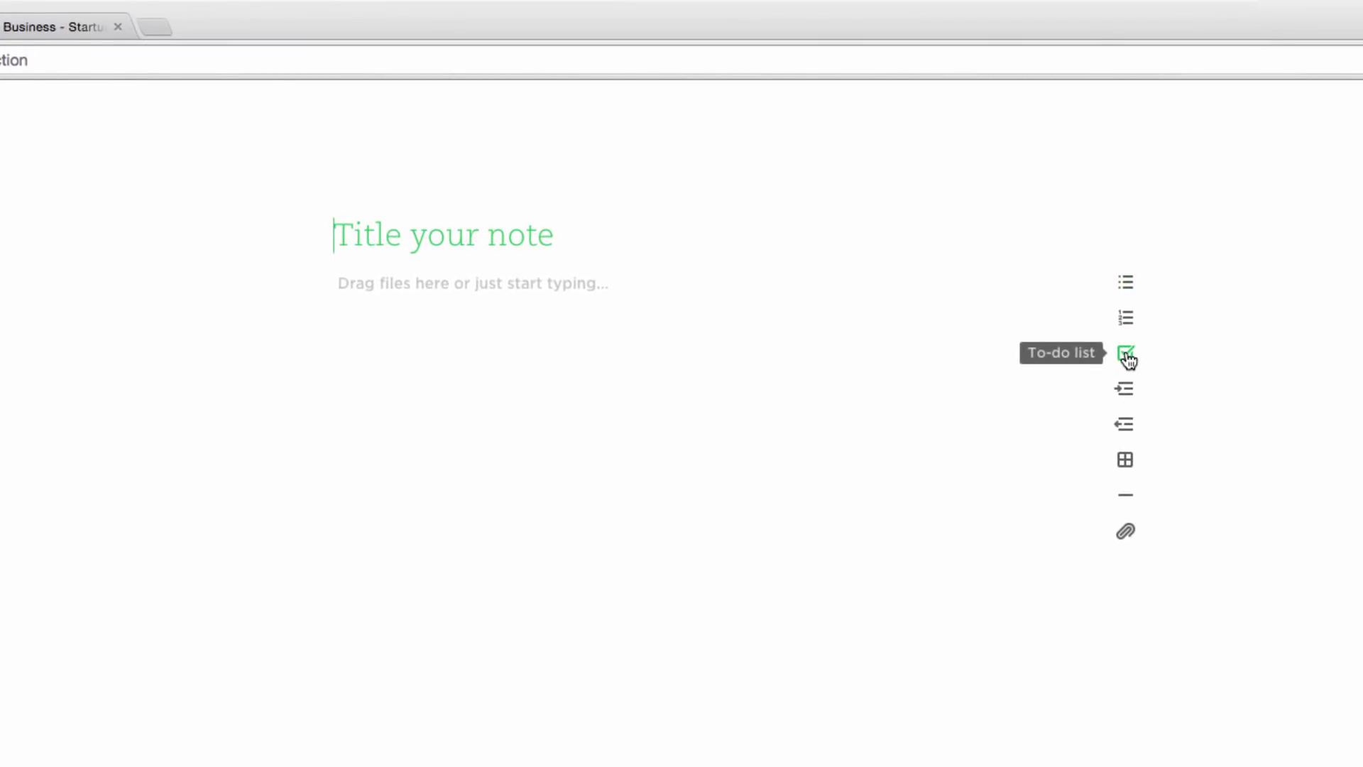
pyautogui.click(1126, 355)
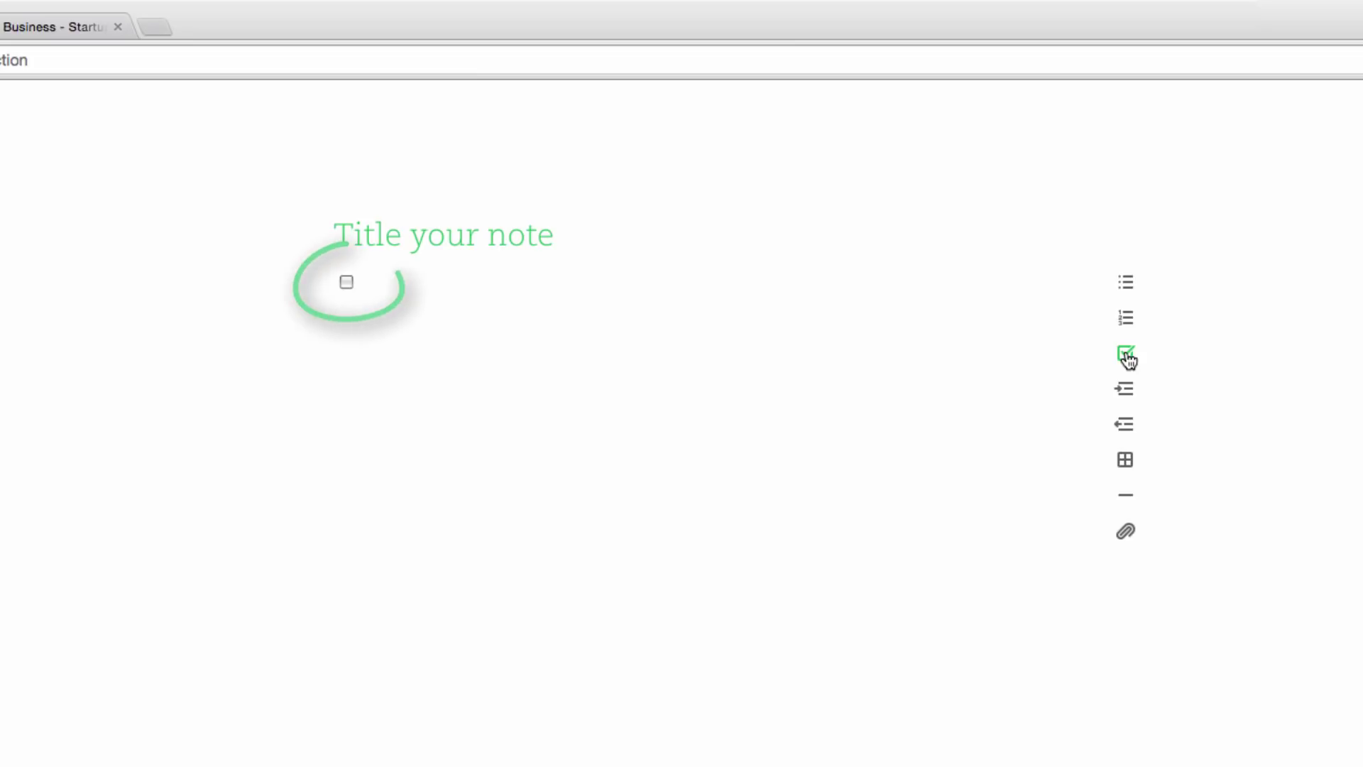
# Step: Title the note 'Business Ideas' with tasks 'Create killer app' (checked) and 'Impress potentional investors'
pyautogui.click(577, 240)
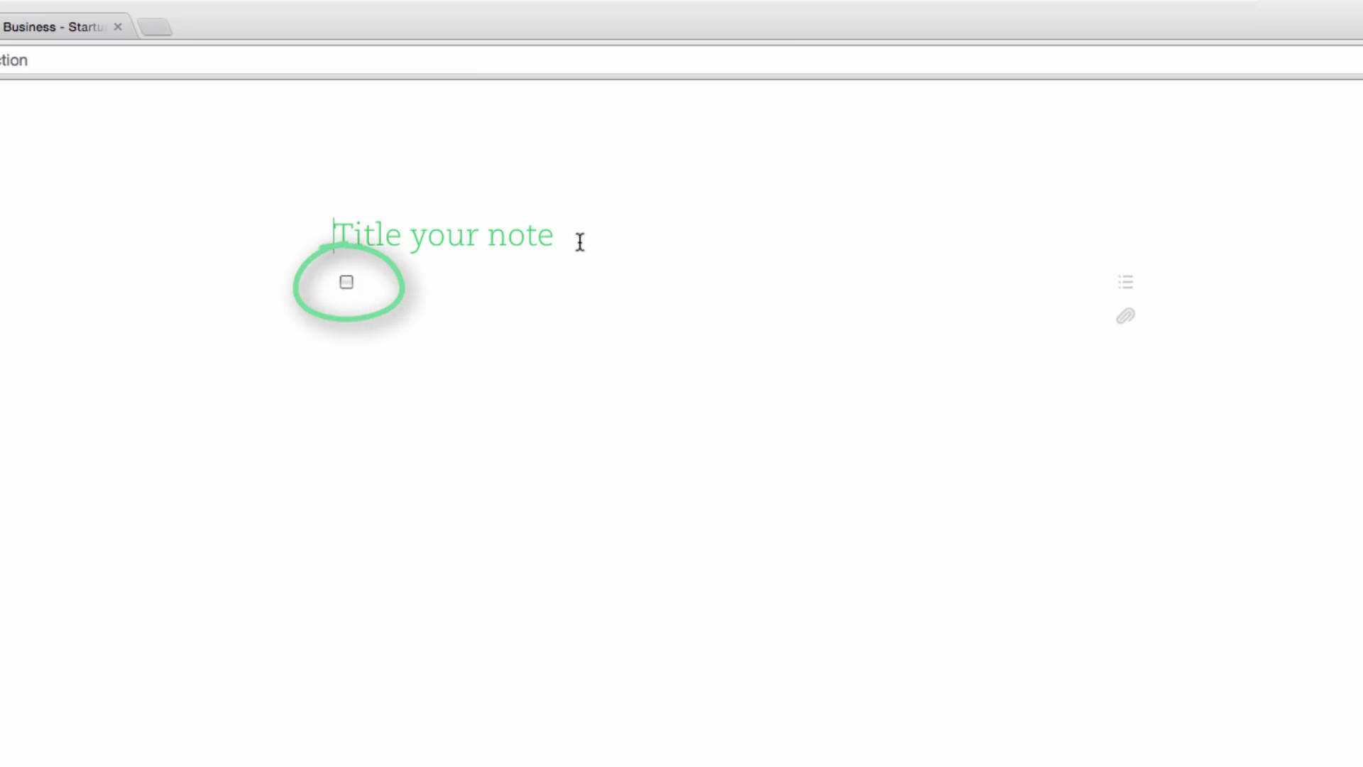
pyautogui.write('Business Ideas ')
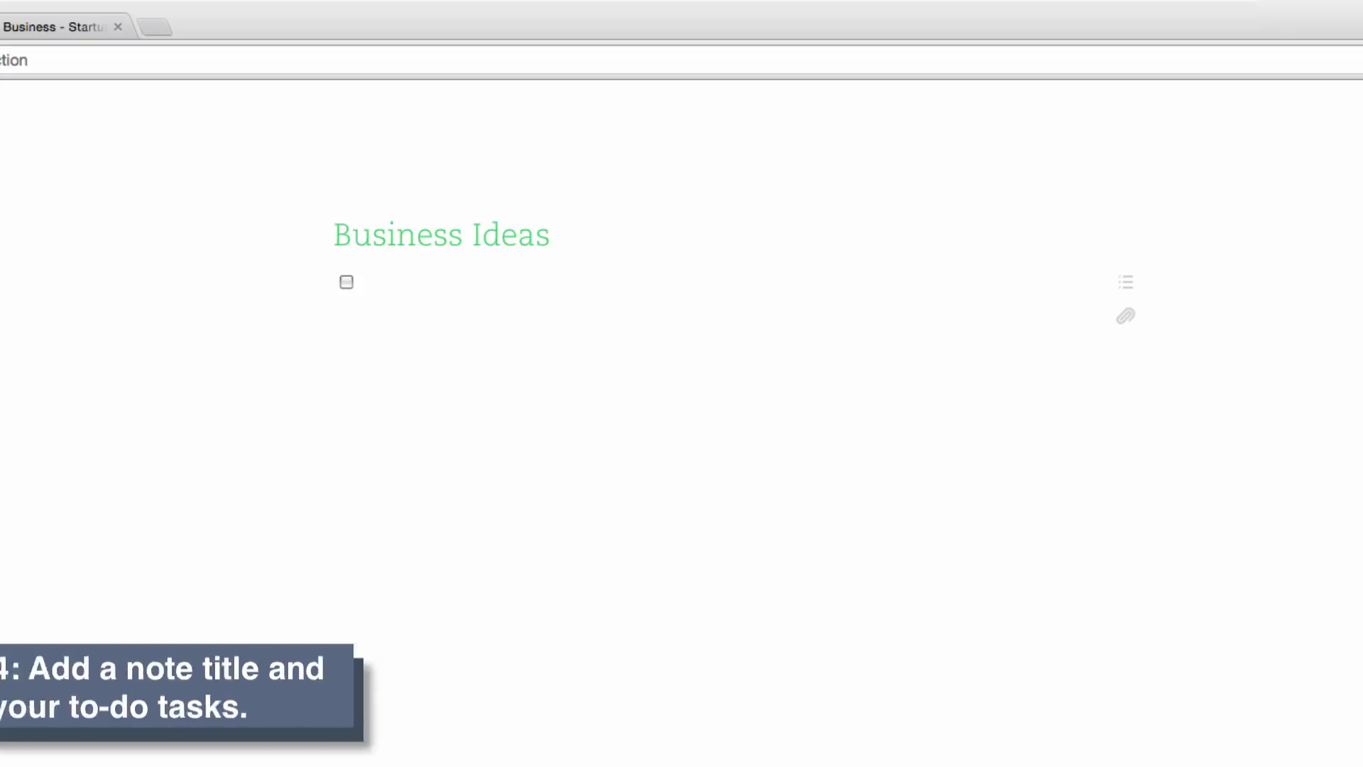
pyautogui.write('Create kil')
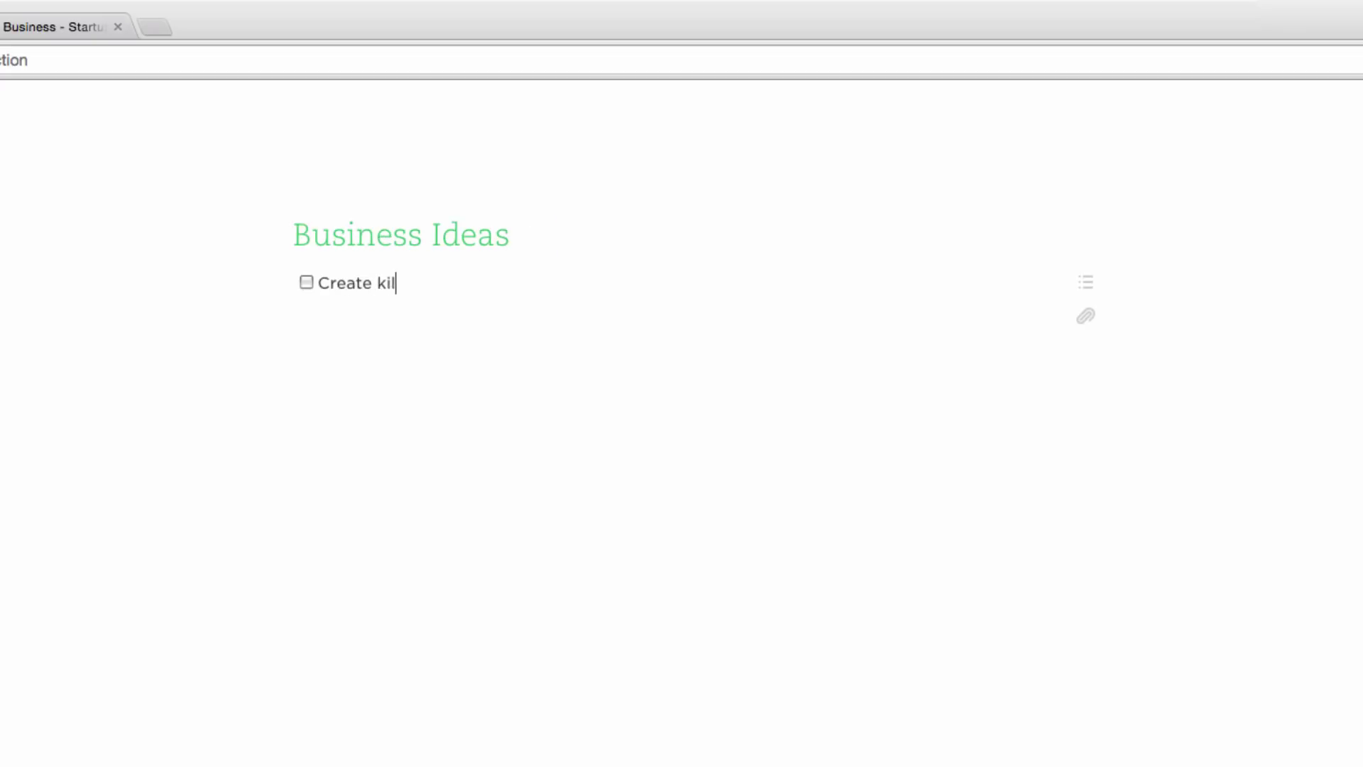
pyautogui.write('ler app')
pyautogui.press('Return')
pyautogui.write('Impress p')
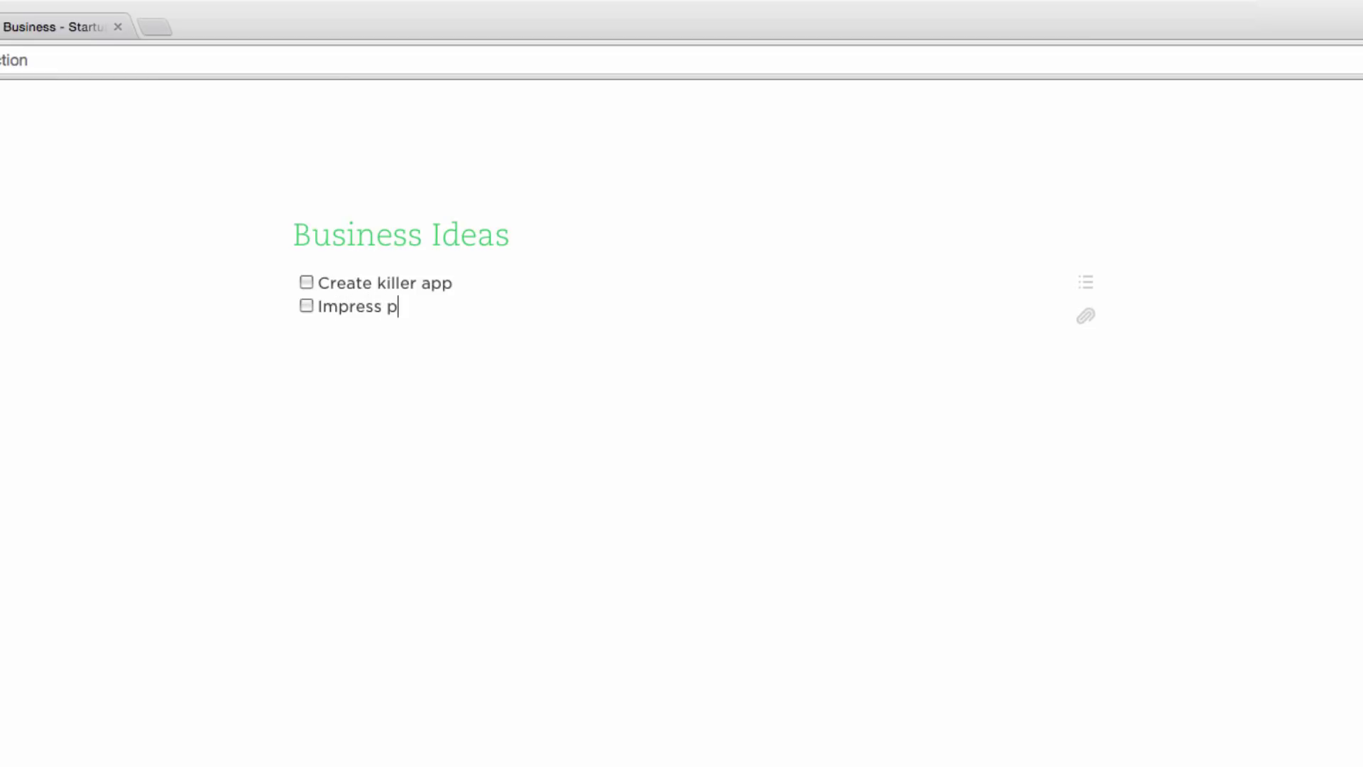
pyautogui.write('otentional investors')
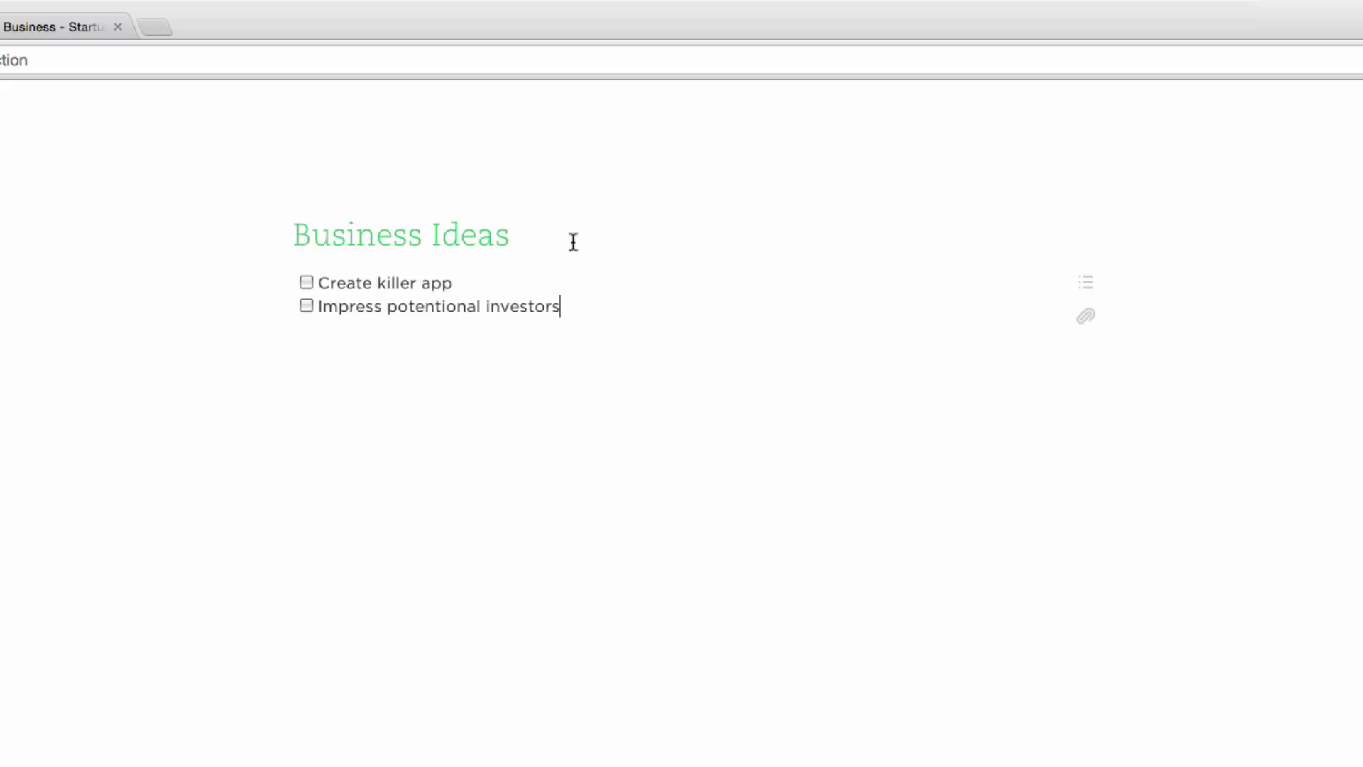
pyautogui.click(306, 283)
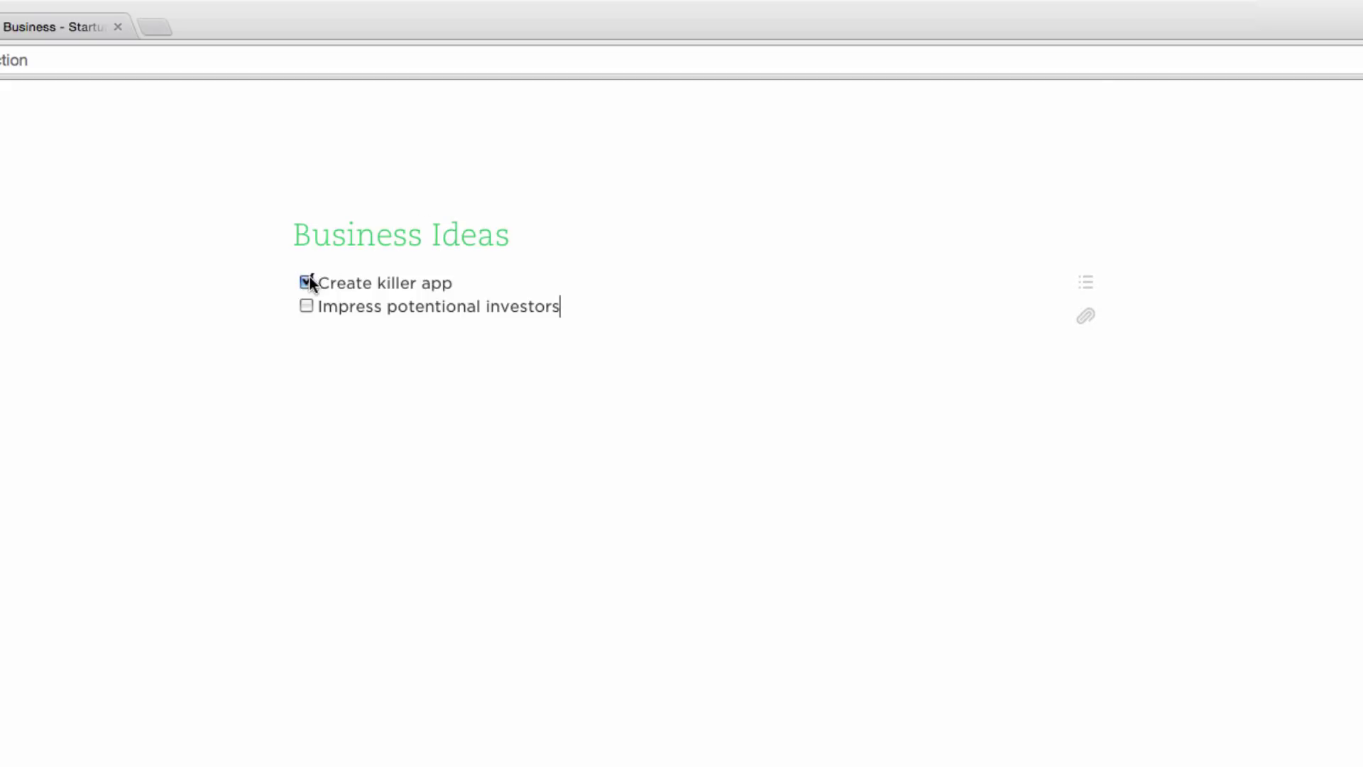